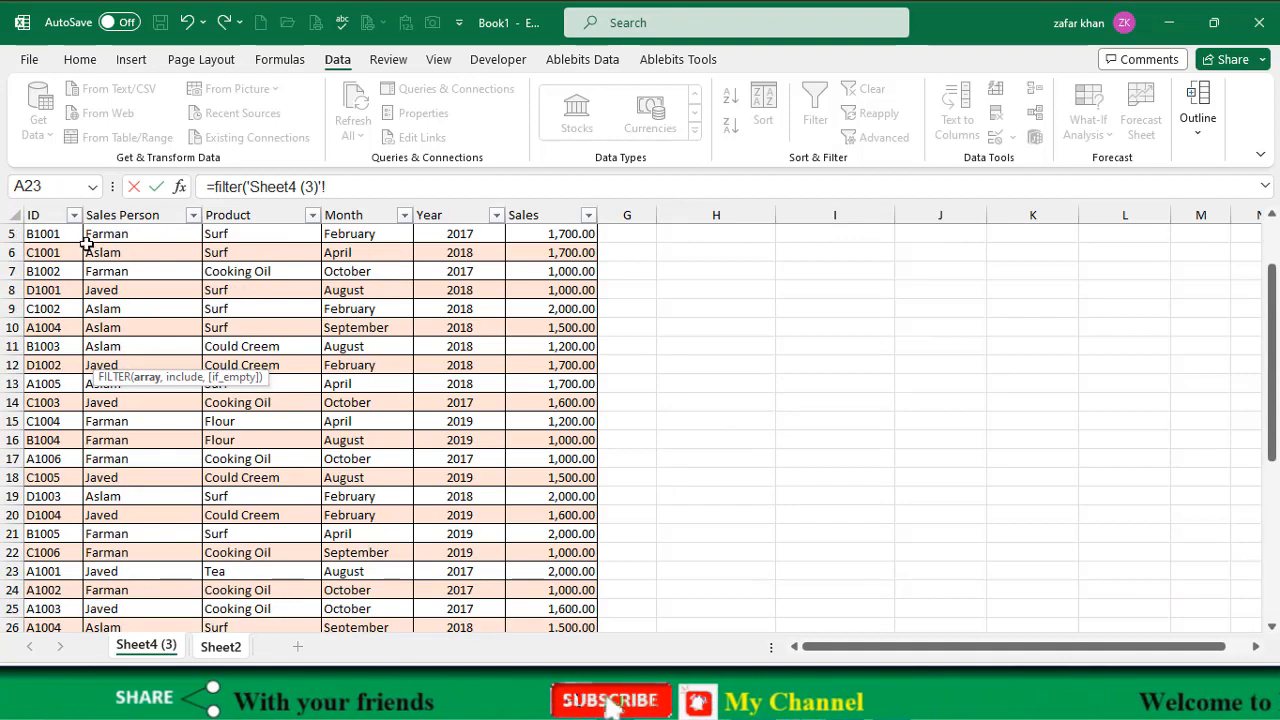
# Set the array argument of the FILTER formula to columns A:F of Sheet4 (3).
pyautogui.moveTo(48, 210); pyautogui.dragTo(546, 210)
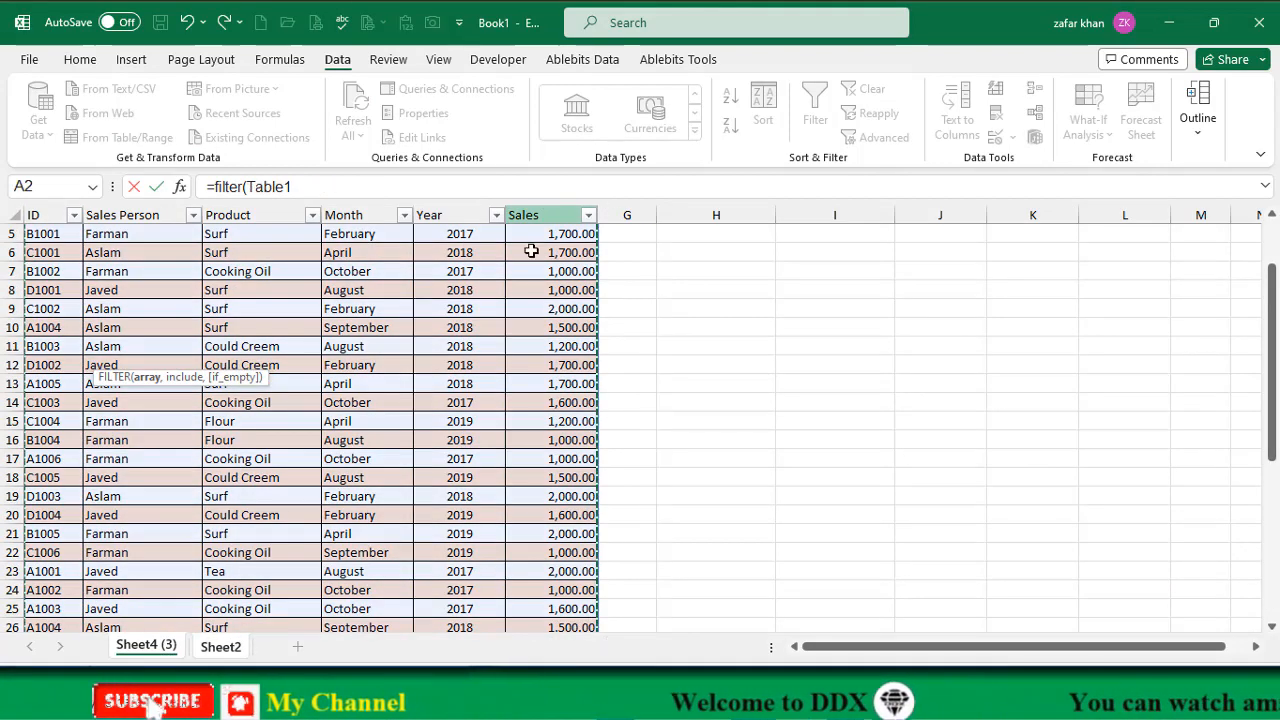
pyautogui.scroll(2, 537, 240)
pyautogui.moveTo(53, 215); pyautogui.dragTo(551, 208)
pyautogui.write(',')
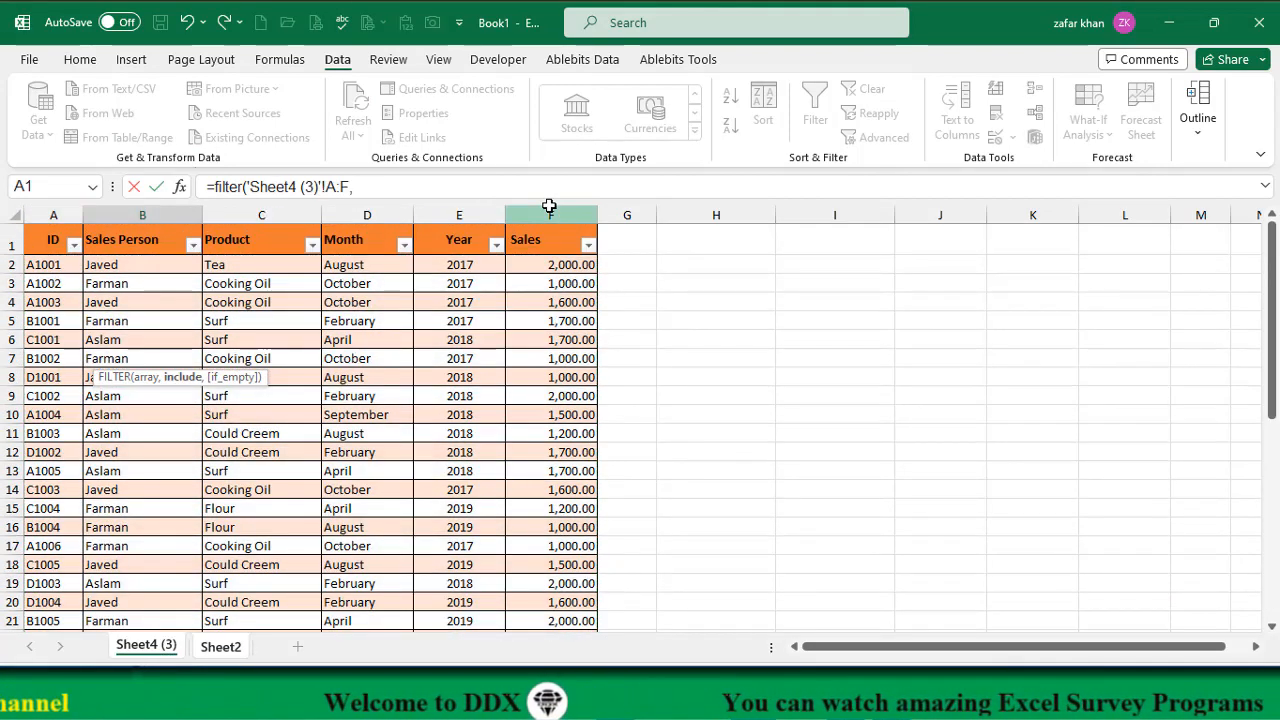
# Complete the FILTER formula with the condition that column B of Sheet4 (3) equals the first-listed sales person's name as quoted text.
pyautogui.click(142, 210)
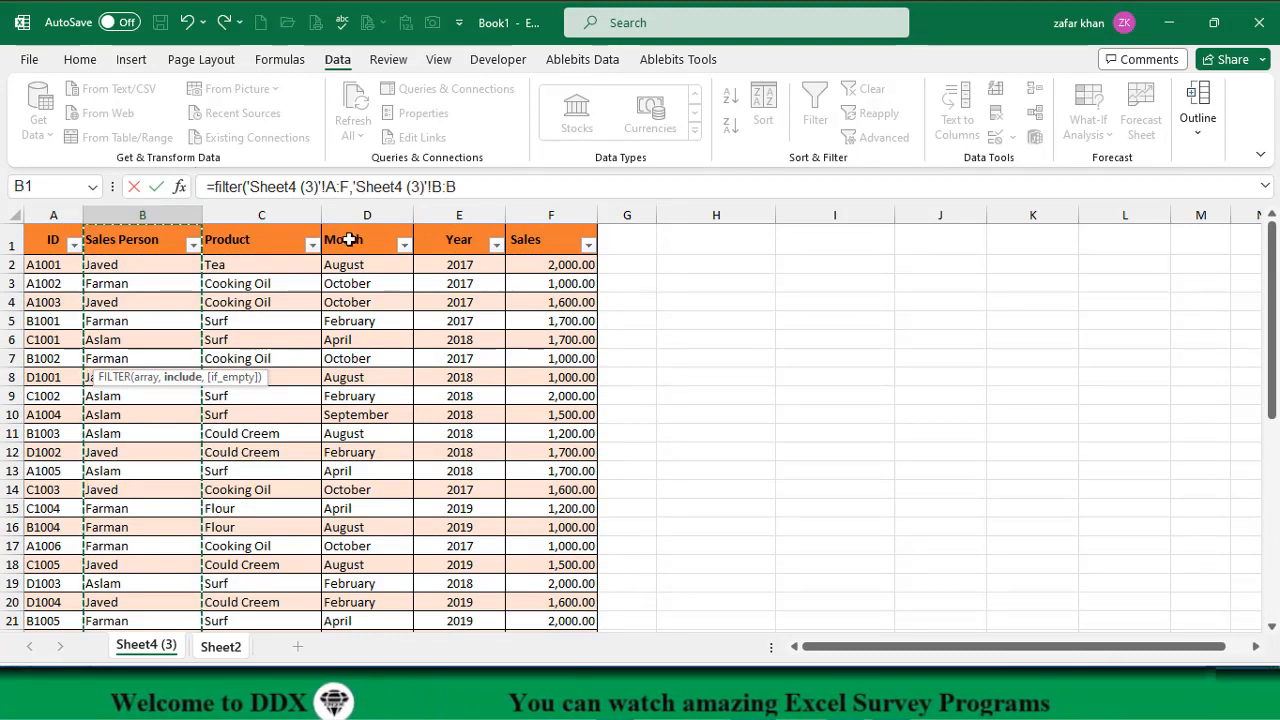
pyautogui.write('=')
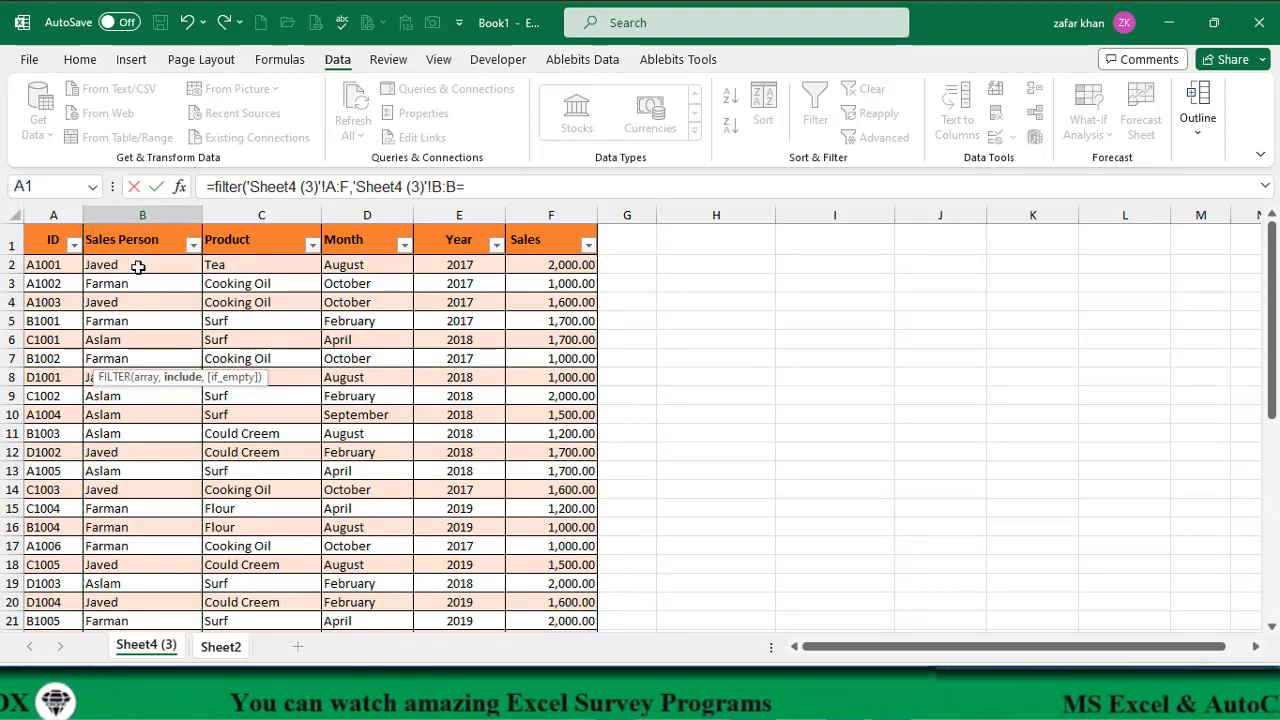
pyautogui.write('"Javed')
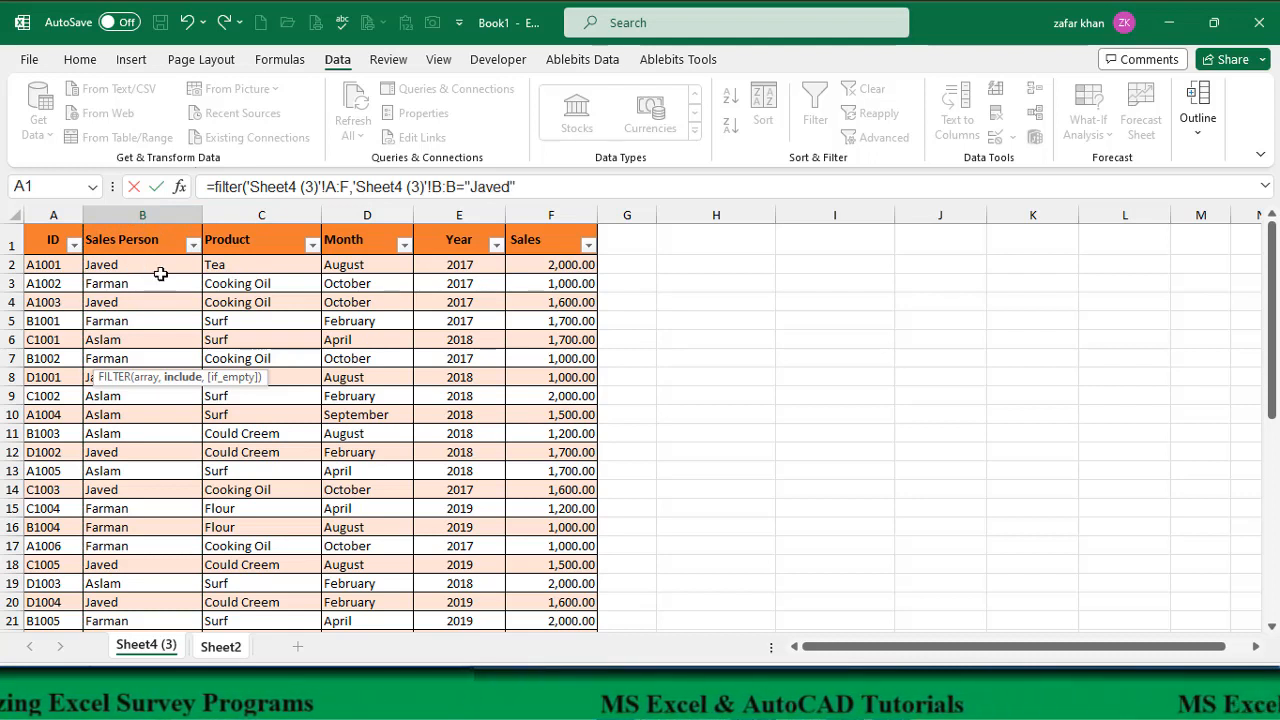
pyautogui.write('")')
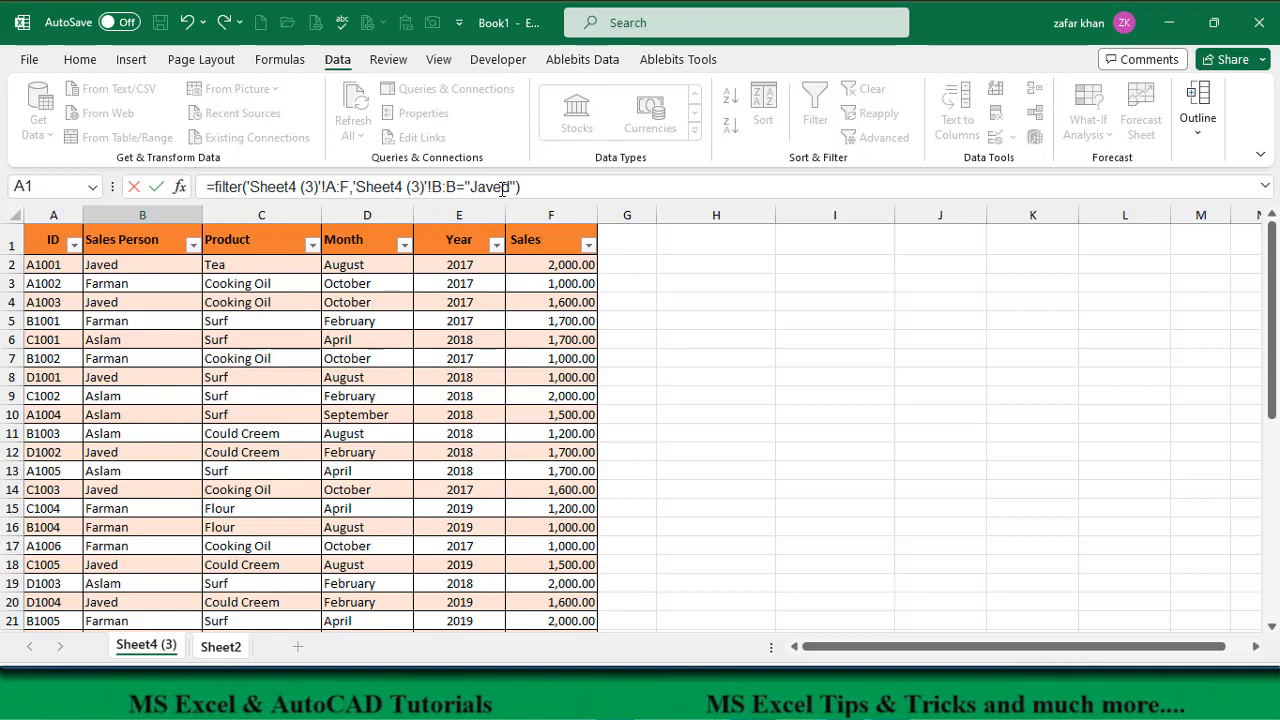
pyautogui.press('Return')
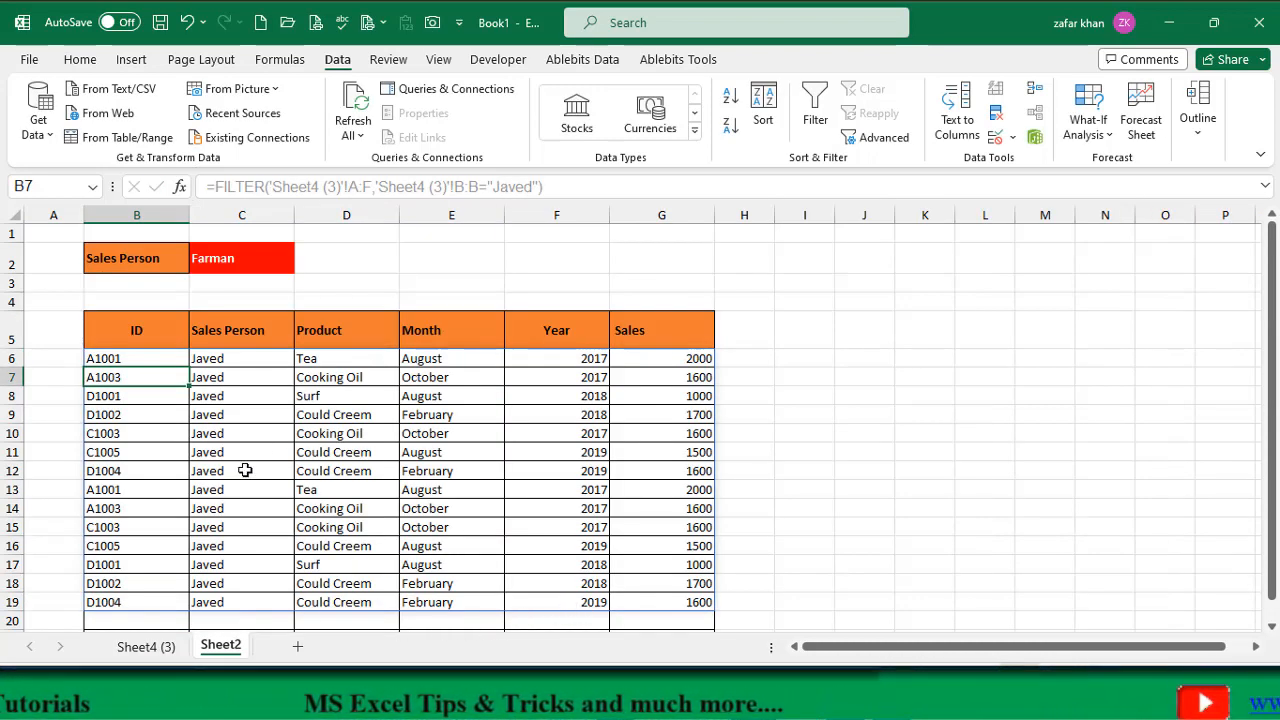
# Try the sales person selector in C2 with the first listed name, ending on the last listed name.
pyautogui.click(136, 362)
pyautogui.click(243, 266)
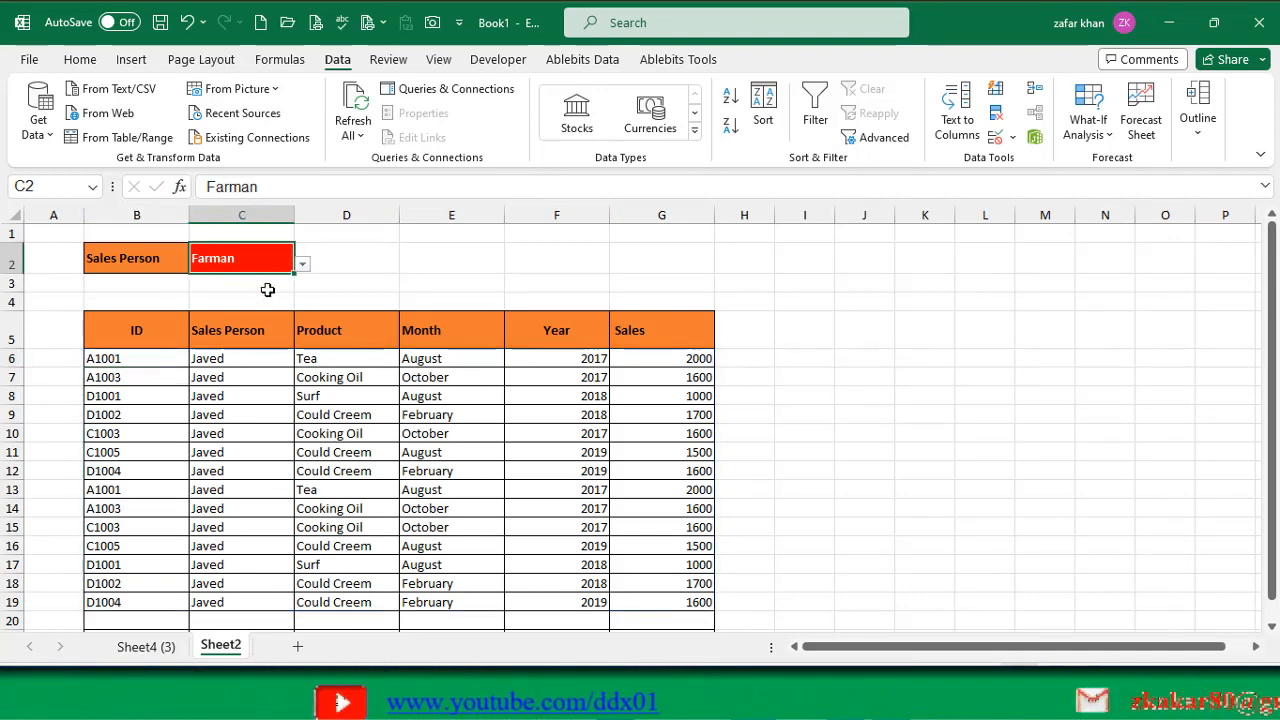
pyautogui.click(302, 265)
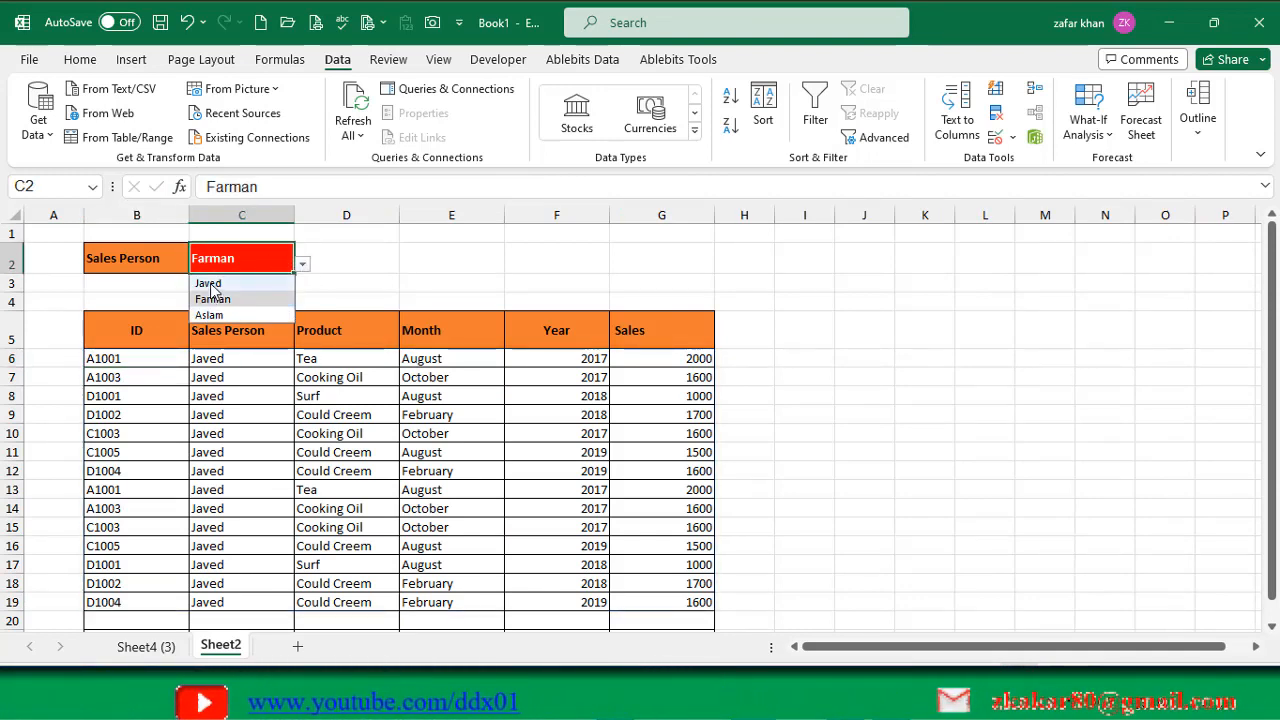
pyautogui.click(220, 282)
pyautogui.click(302, 265)
pyautogui.click(276, 314)
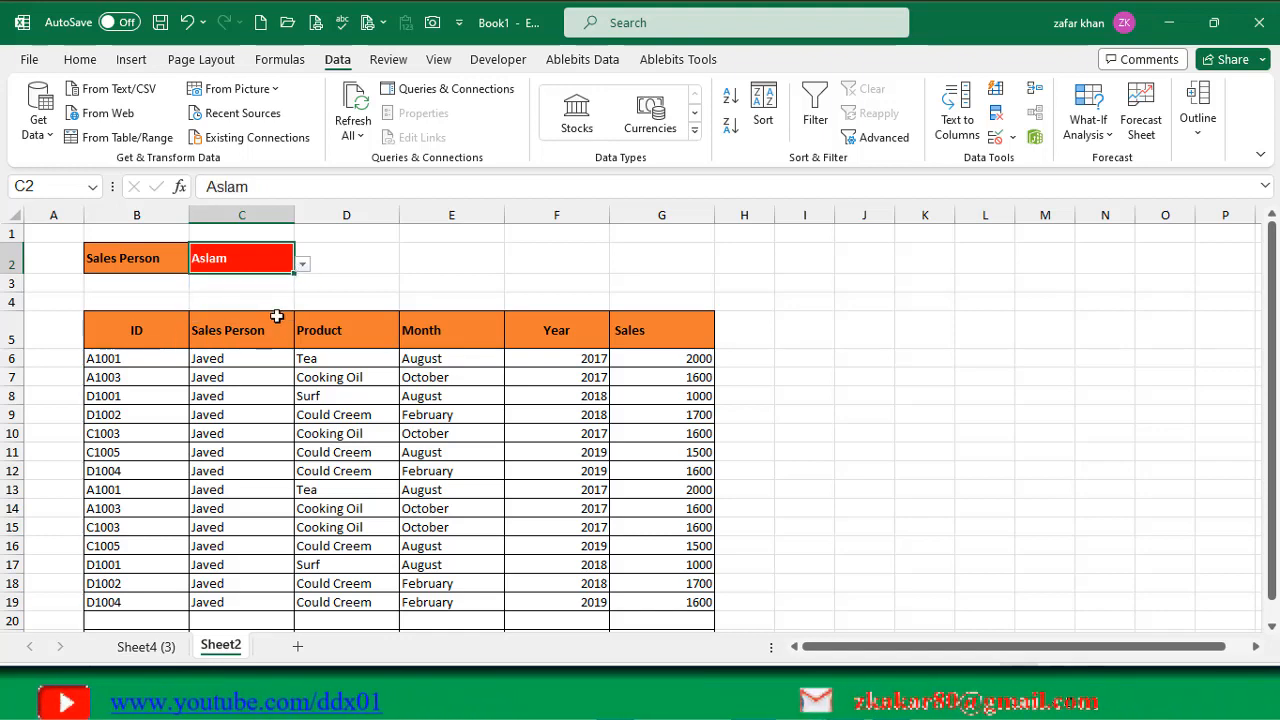
# Replace the quoted sales person name in the FILTER formula in B6 with a reference to cell C2.
pyautogui.click(150, 360)
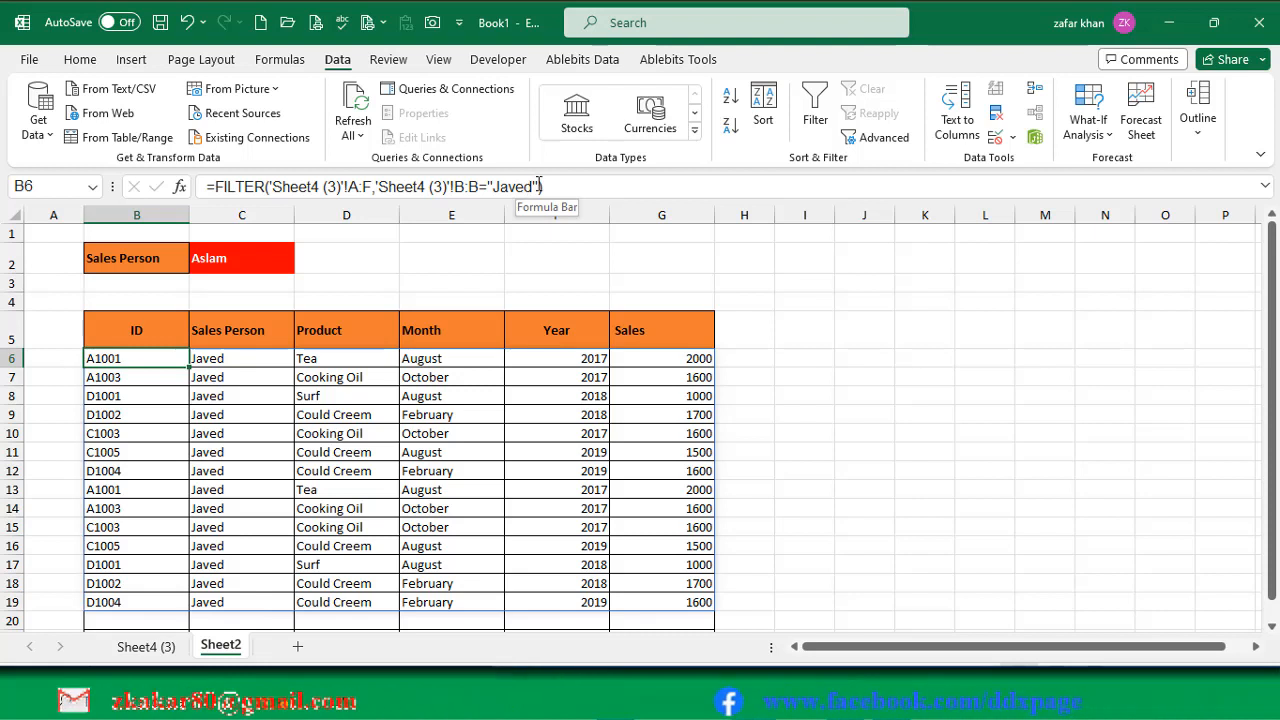
pyautogui.moveTo(538, 187); pyautogui.dragTo(488, 187)
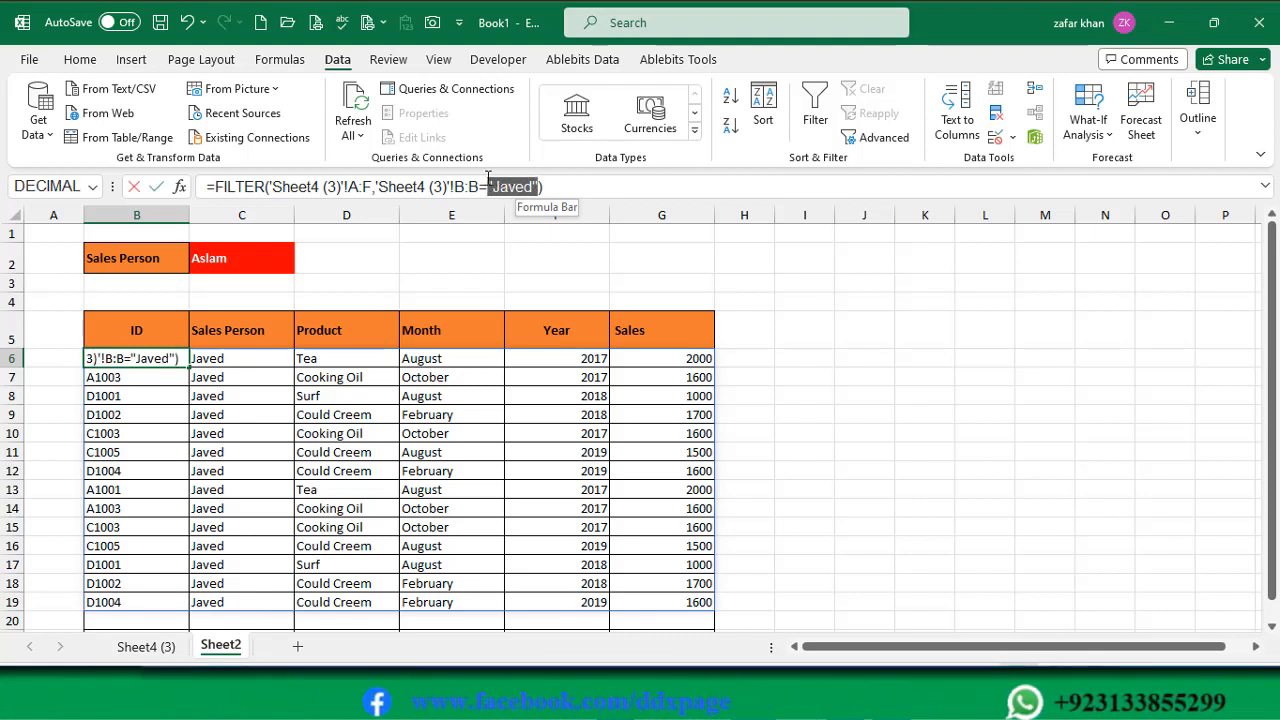
pyautogui.click(252, 258)
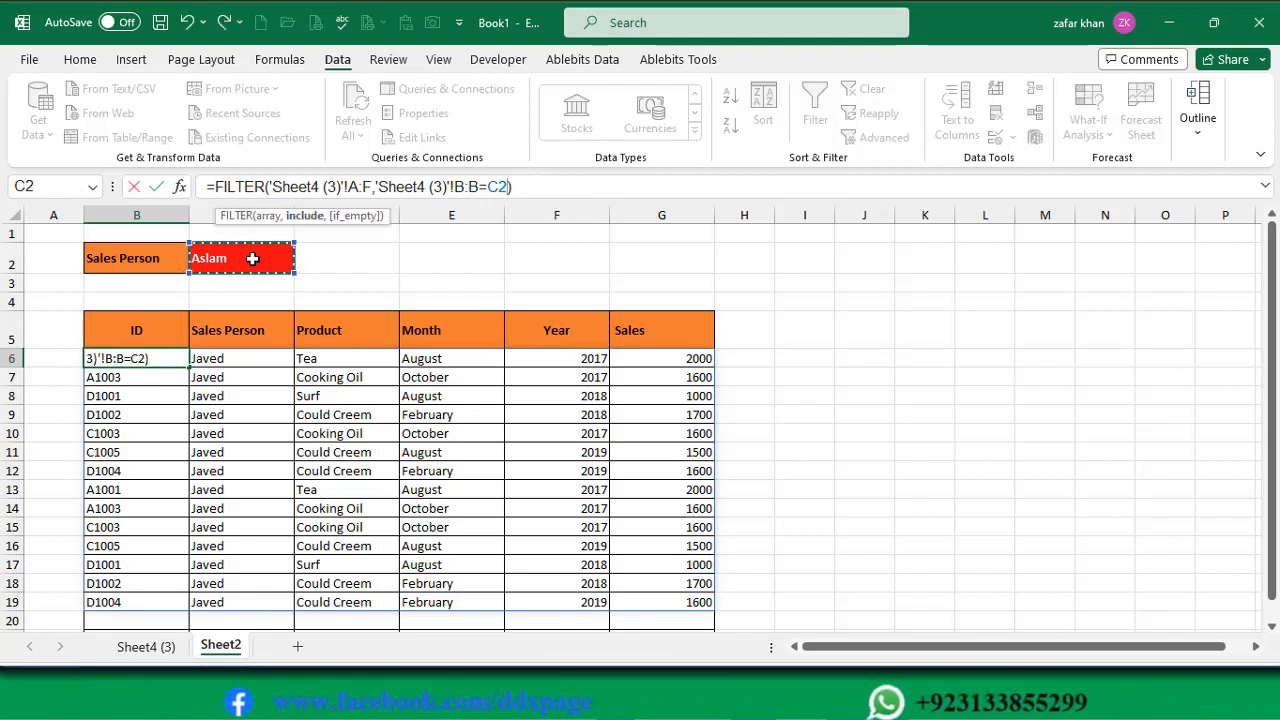
pyautogui.press('Return')
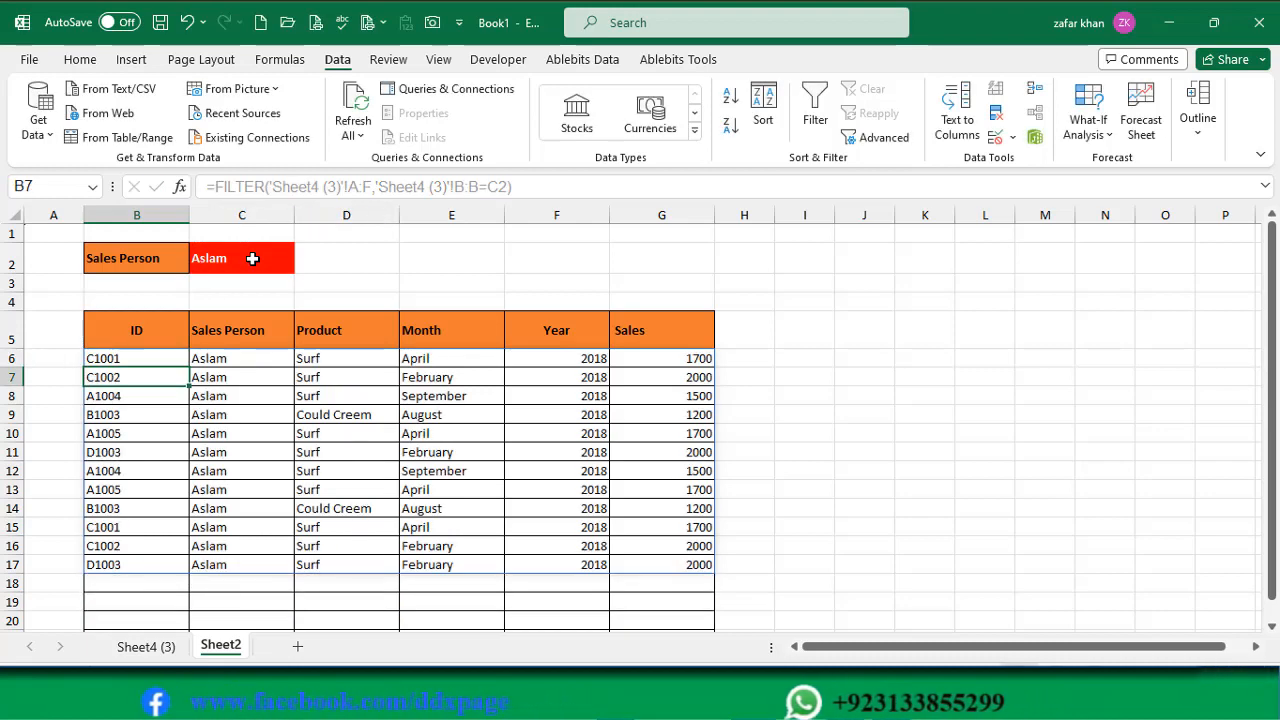
# Test the linked filter by choosing the second listed sales person in C2, ending on the first listed one.
pyautogui.click(262, 255)
pyautogui.click(302, 265)
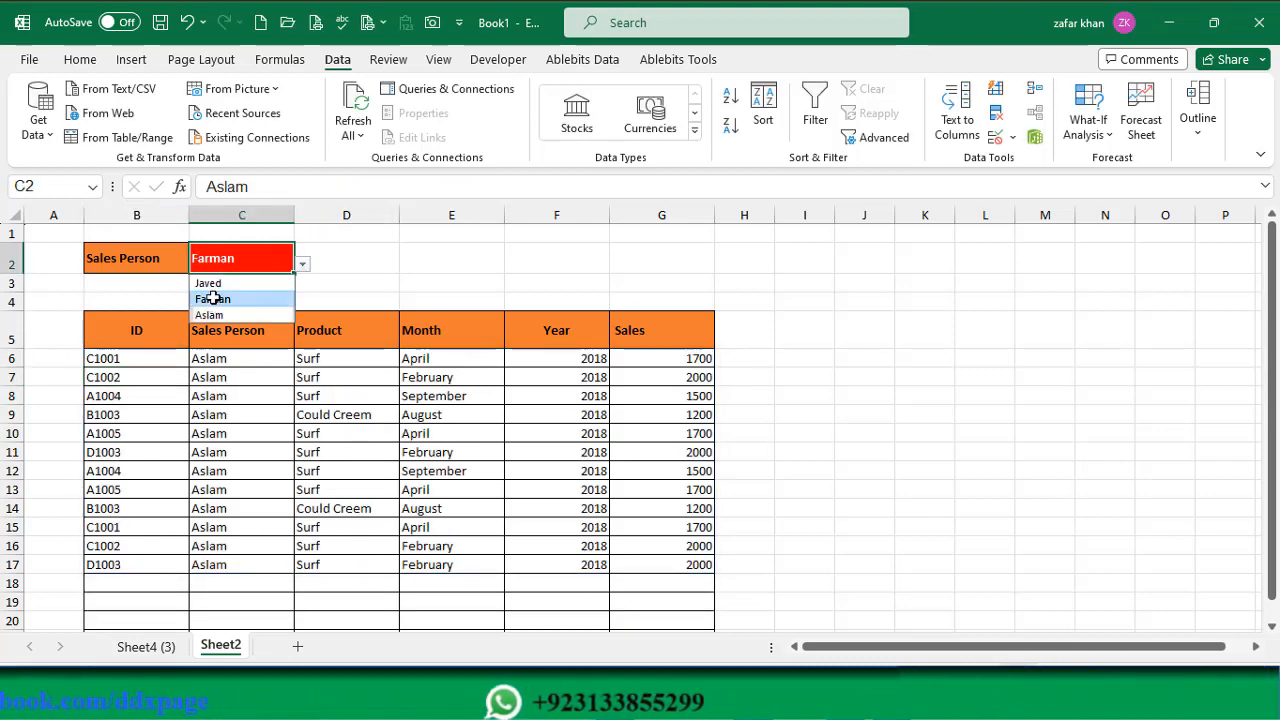
pyautogui.click(209, 297)
pyautogui.click(302, 265)
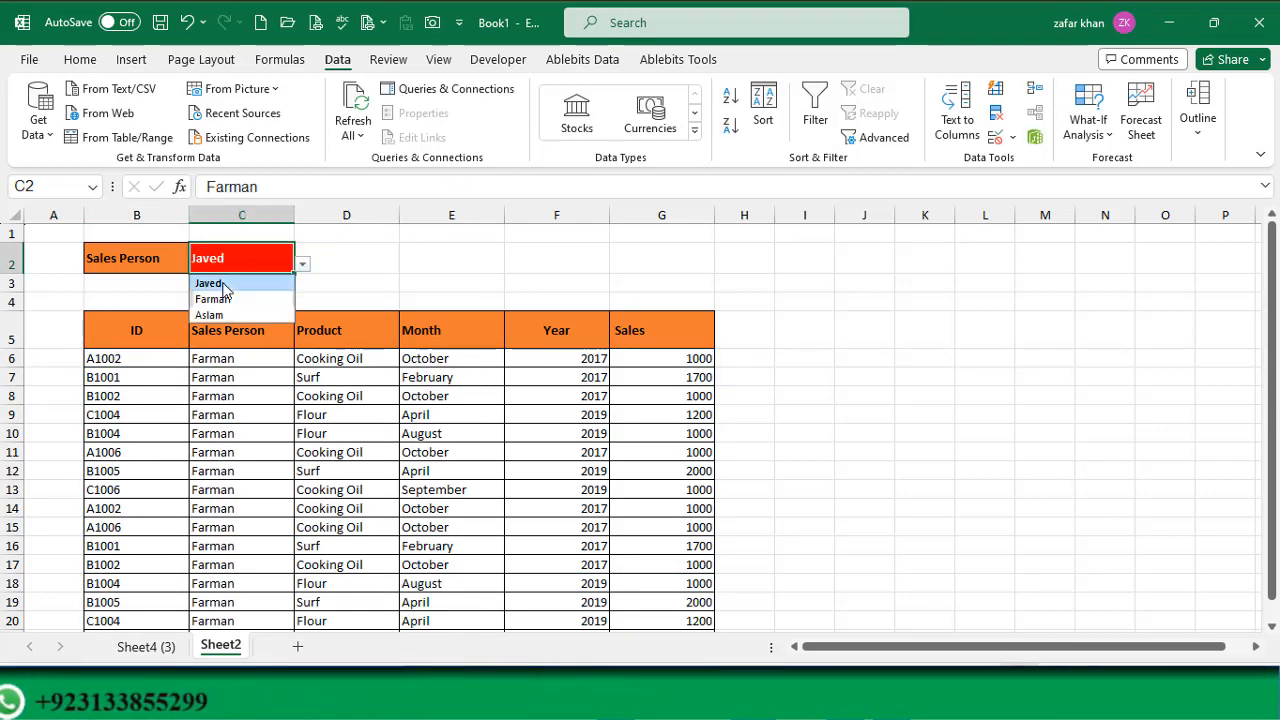
pyautogui.click(209, 279)
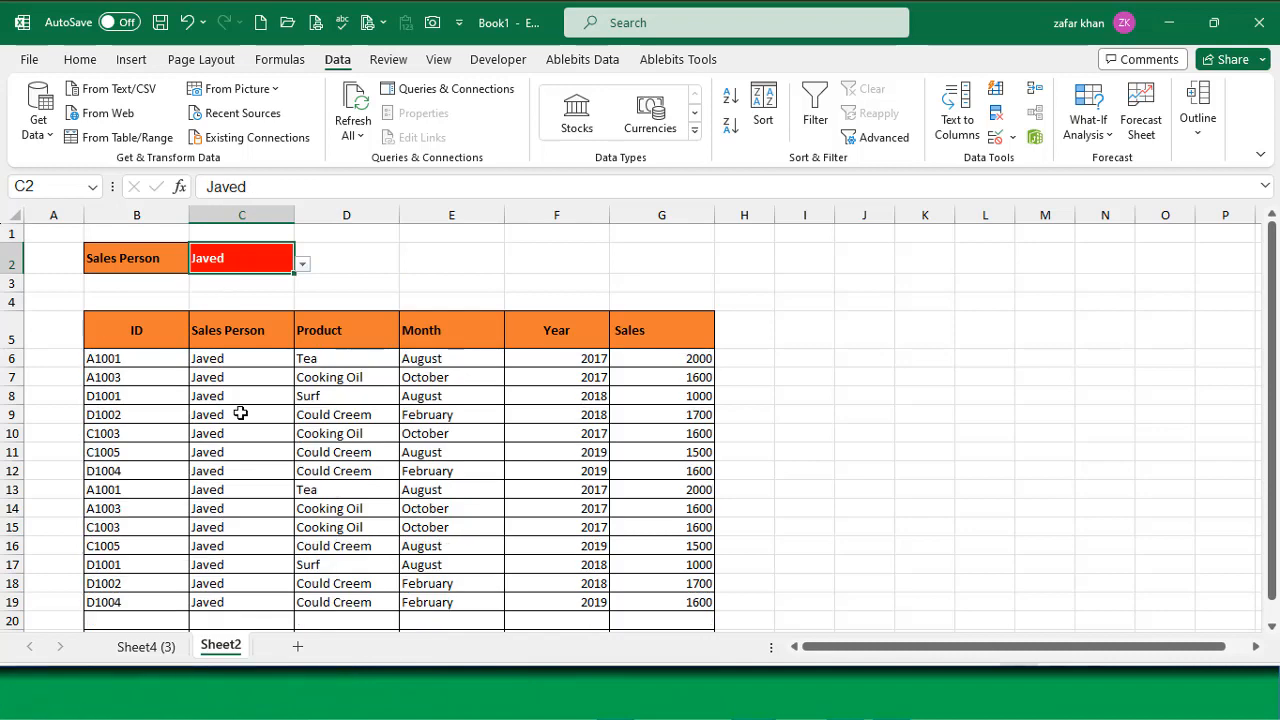
# Copy the Product header from D5 over the Sales Person label in B2.
pyautogui.click(324, 332)
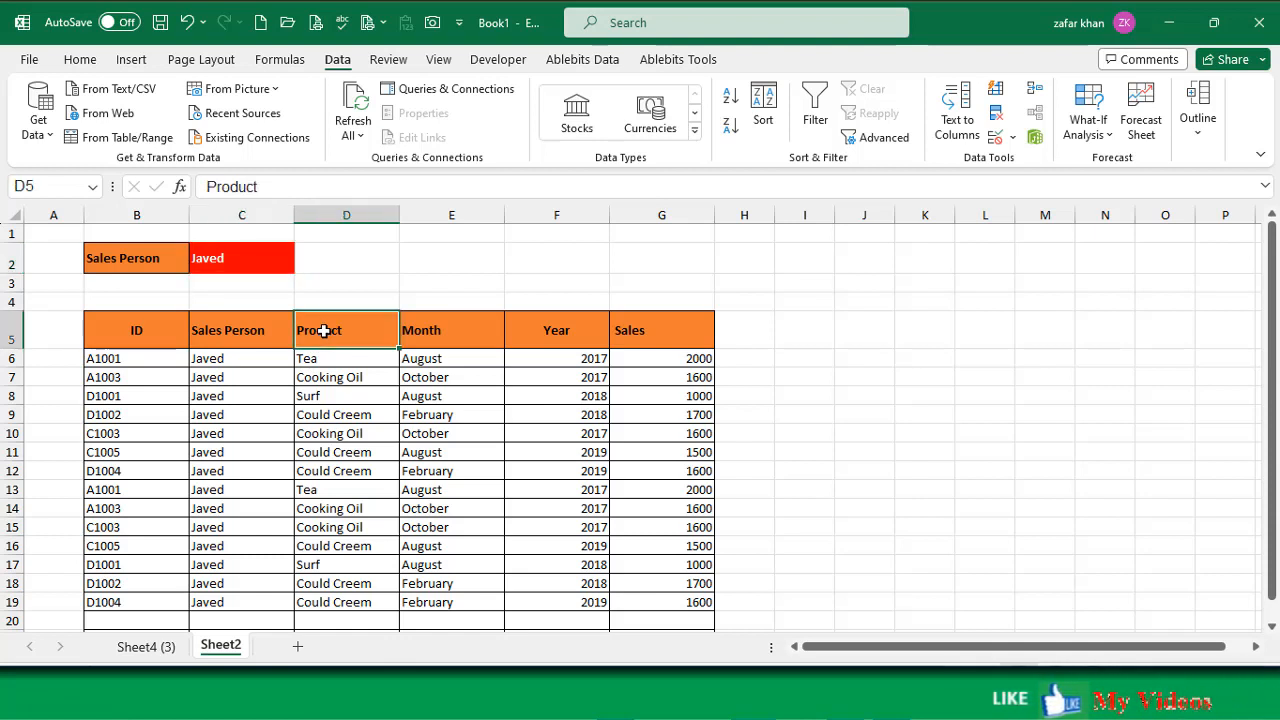
pyautogui.hotkey('ctrl', 'c')
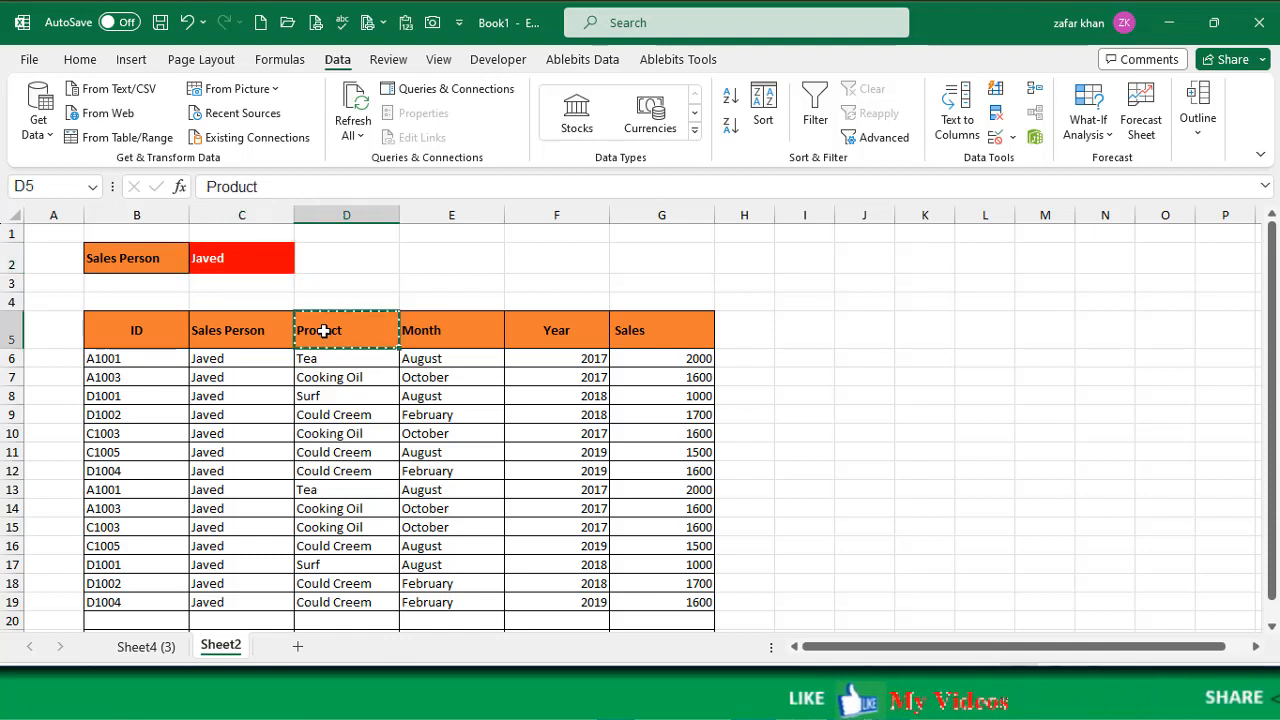
pyautogui.click(130, 258)
pyautogui.hotkey('ctrl', 'v')
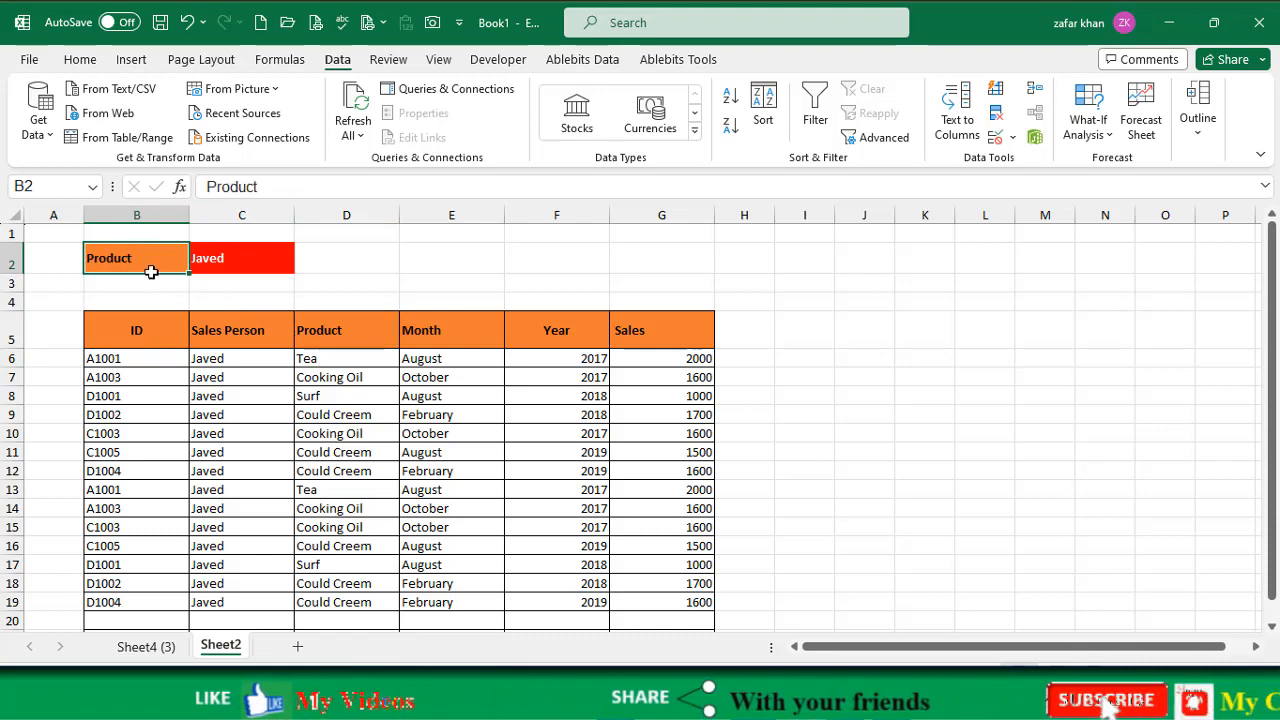
# Change C2's validation list source to the Product column entries on Sheet4 (3), starting at C2, and choose Cooking Oil in the selector.
pyautogui.click(237, 256)
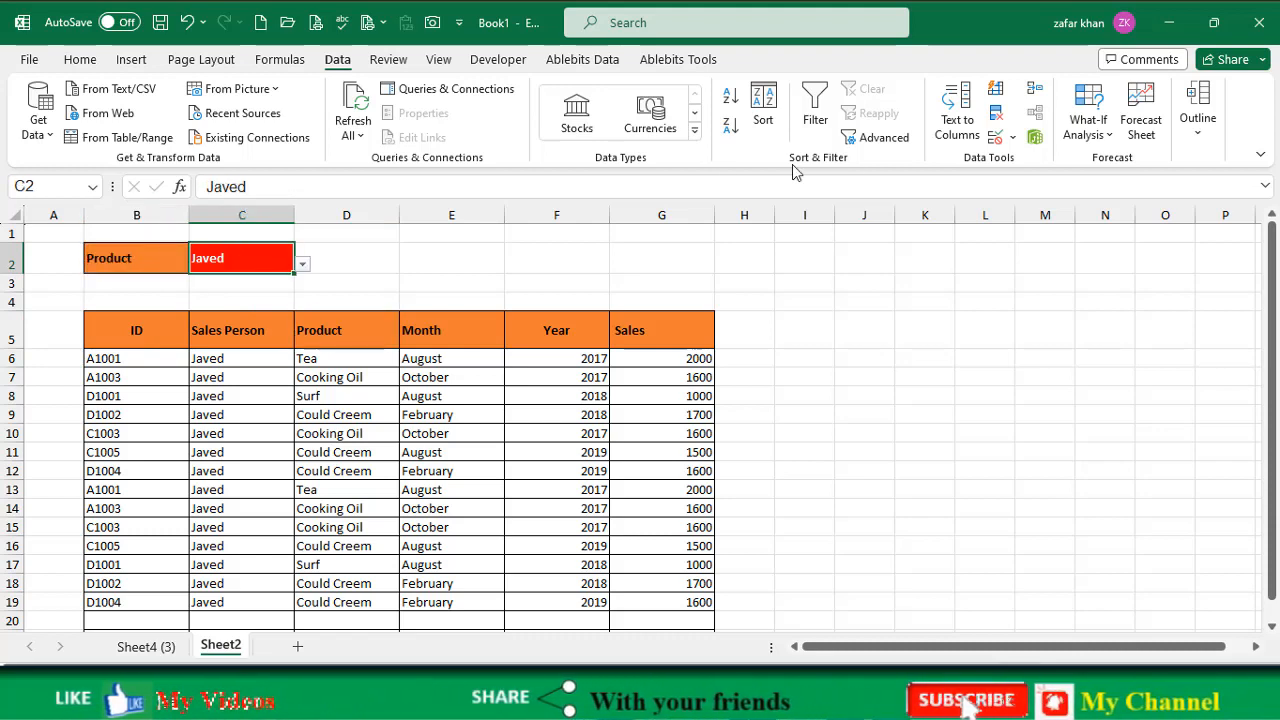
pyautogui.click(994, 137)
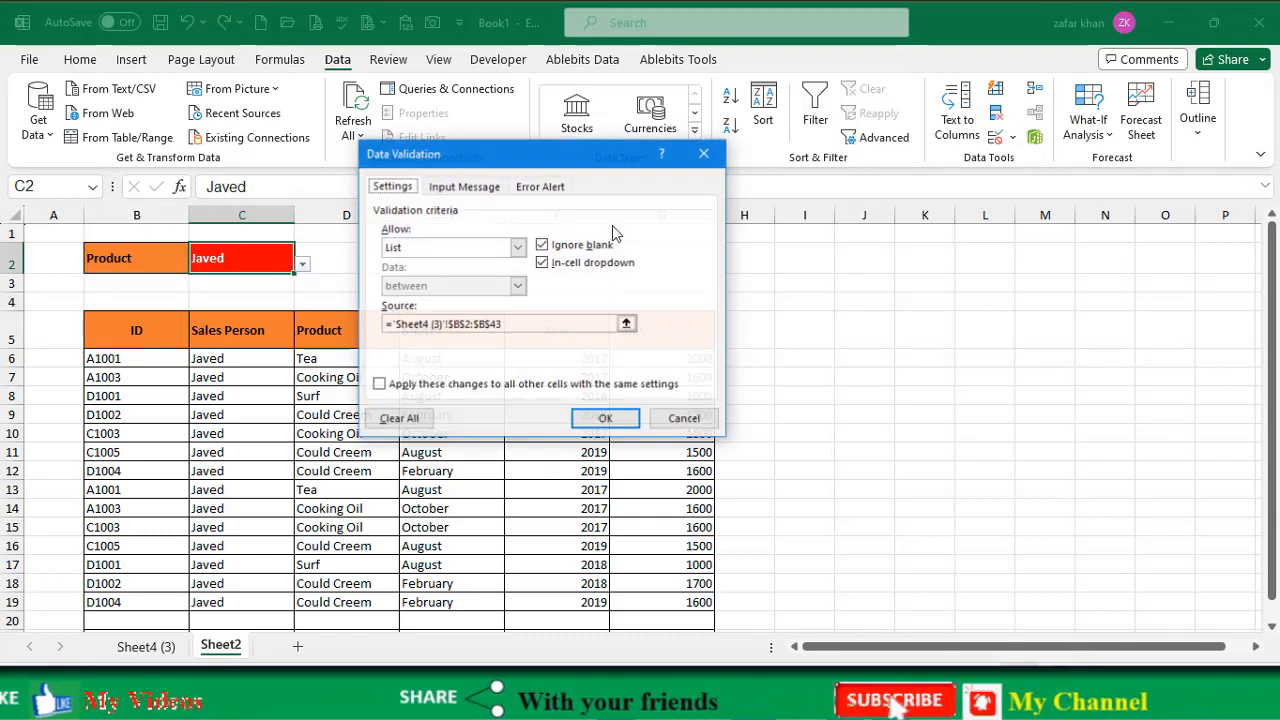
pyautogui.moveTo(520, 322); pyautogui.dragTo(305, 318)
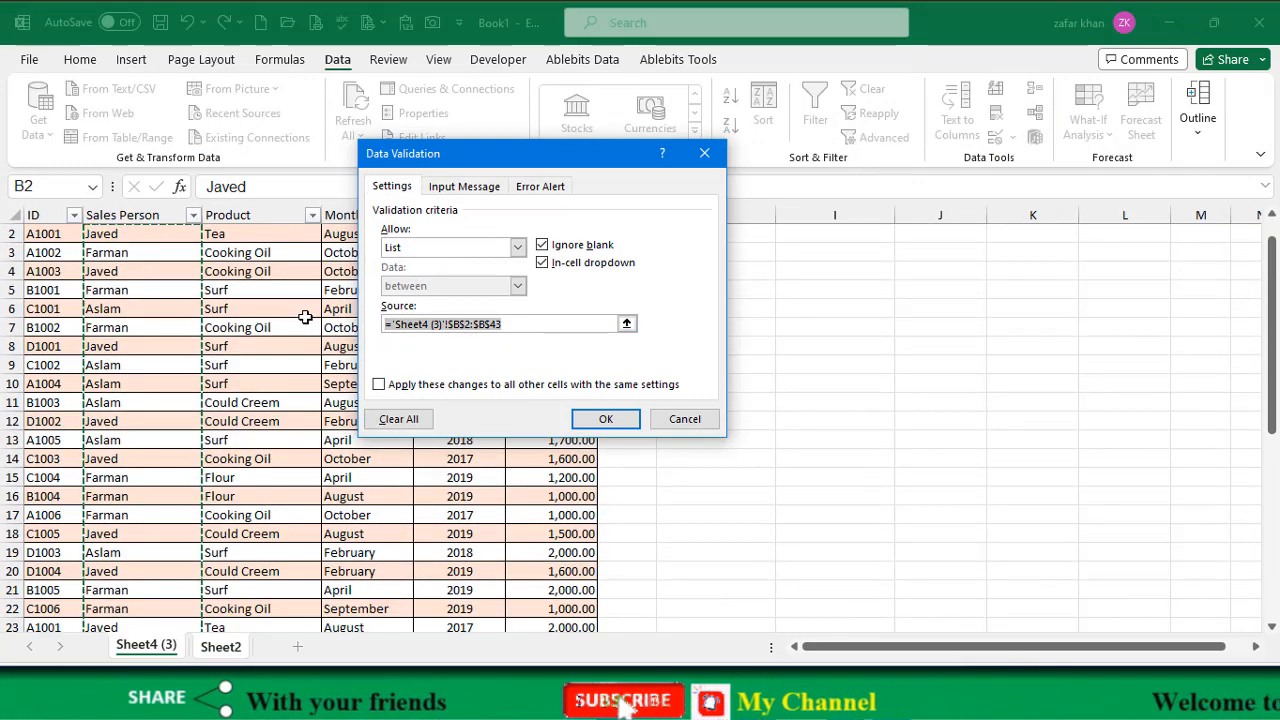
pyautogui.press('Delete')
pyautogui.scroll(1, 280, 300)
pyautogui.click(237, 264)
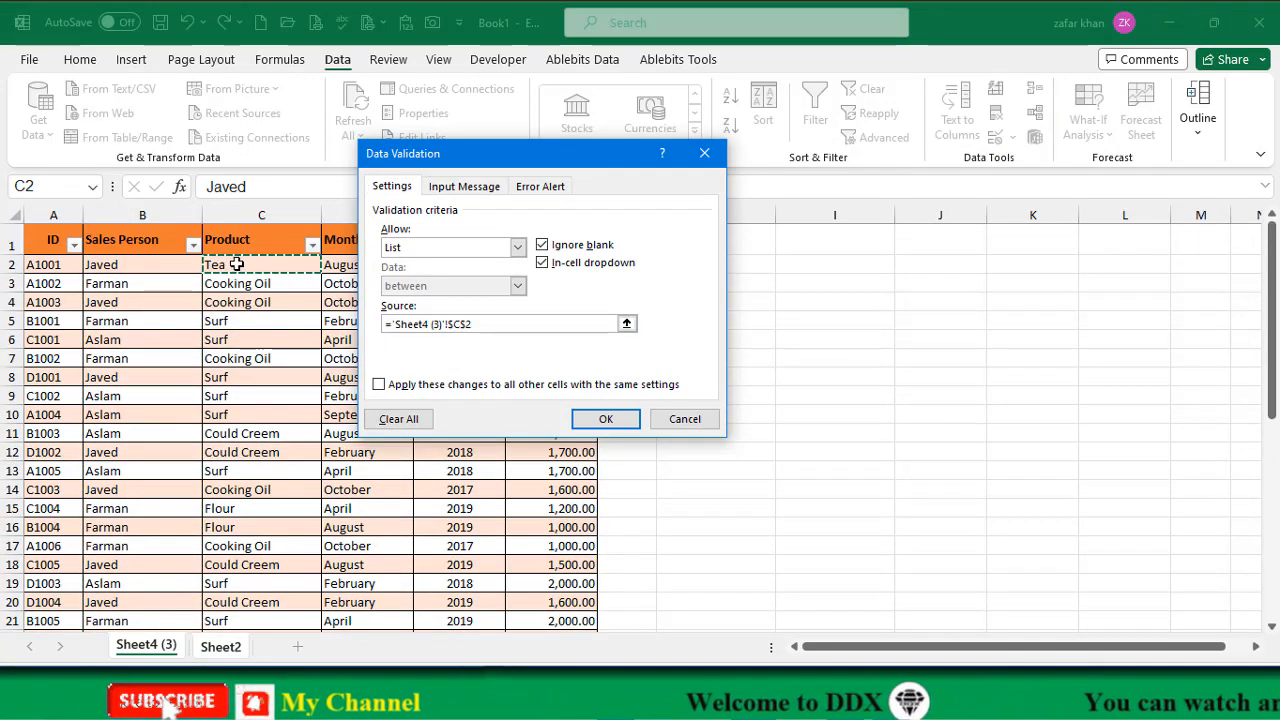
pyautogui.moveTo(237, 264); pyautogui.dragTo(240, 610)
pyautogui.click(605, 418)
pyautogui.click(302, 264)
pyautogui.click(228, 298)
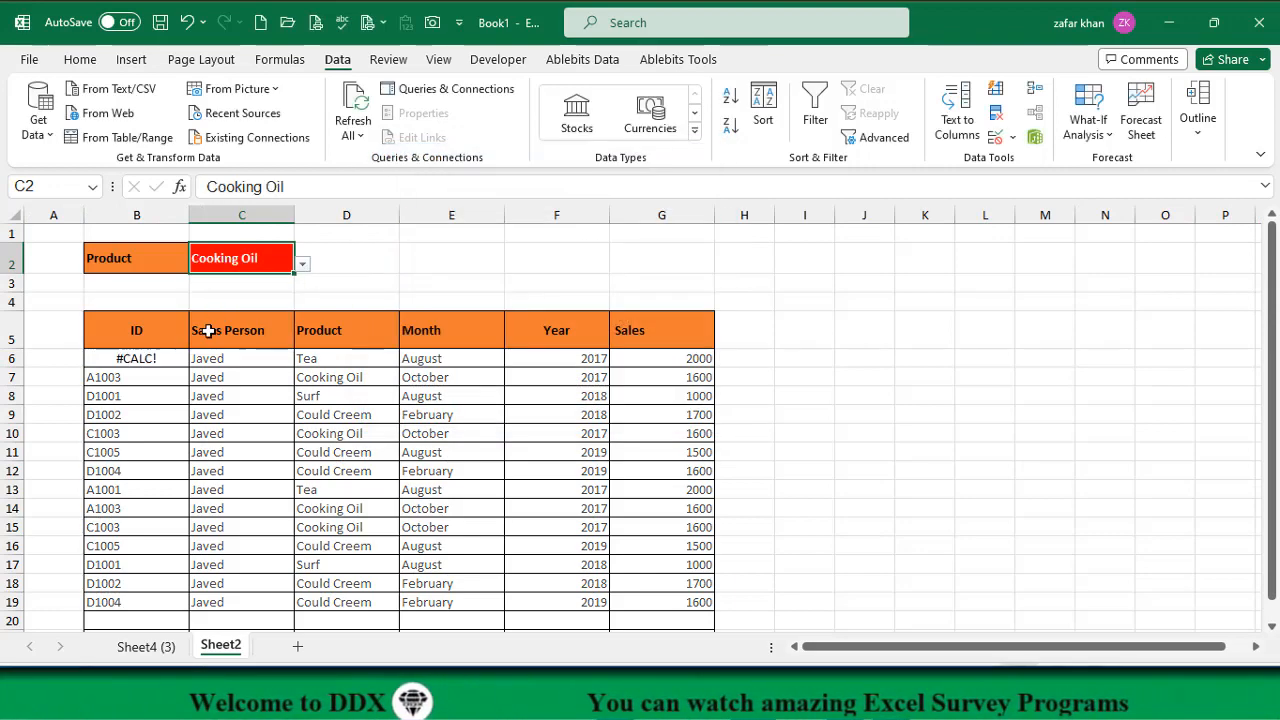
# Change the FILTER condition in B6 so that column C of Sheet4 (3) is compared with C2.
pyautogui.click(124, 361)
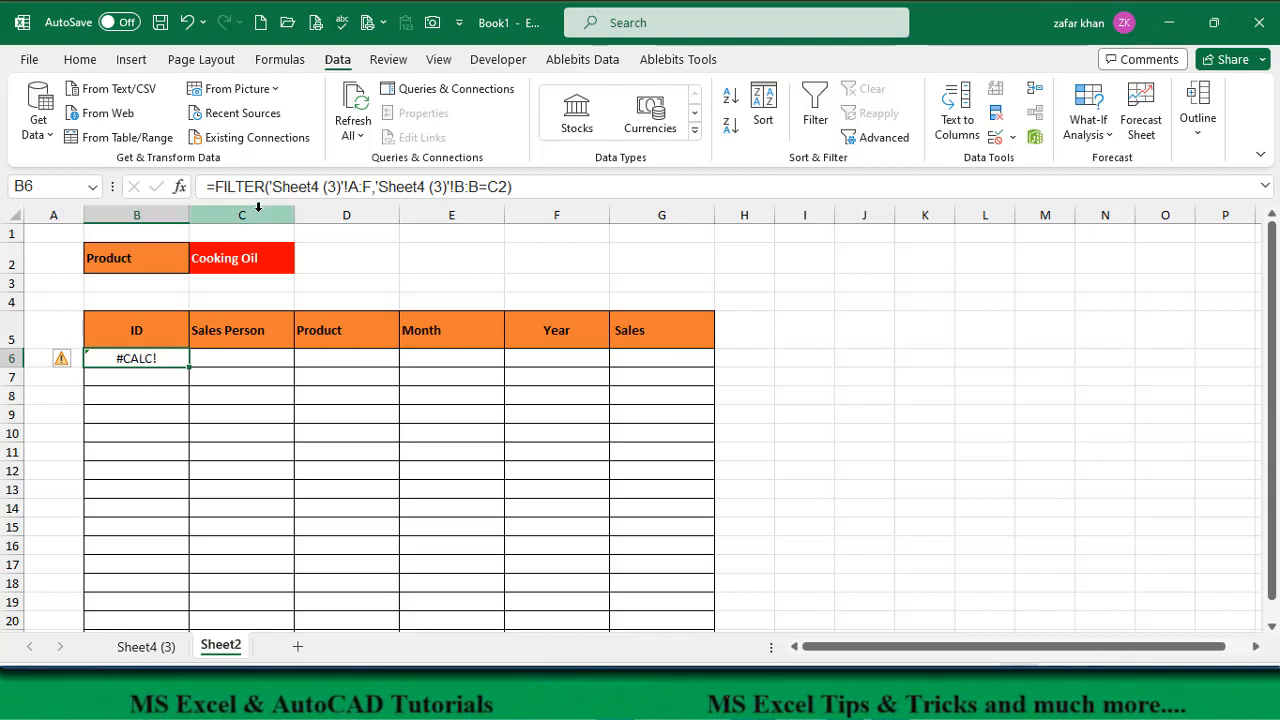
pyautogui.click(474, 188)
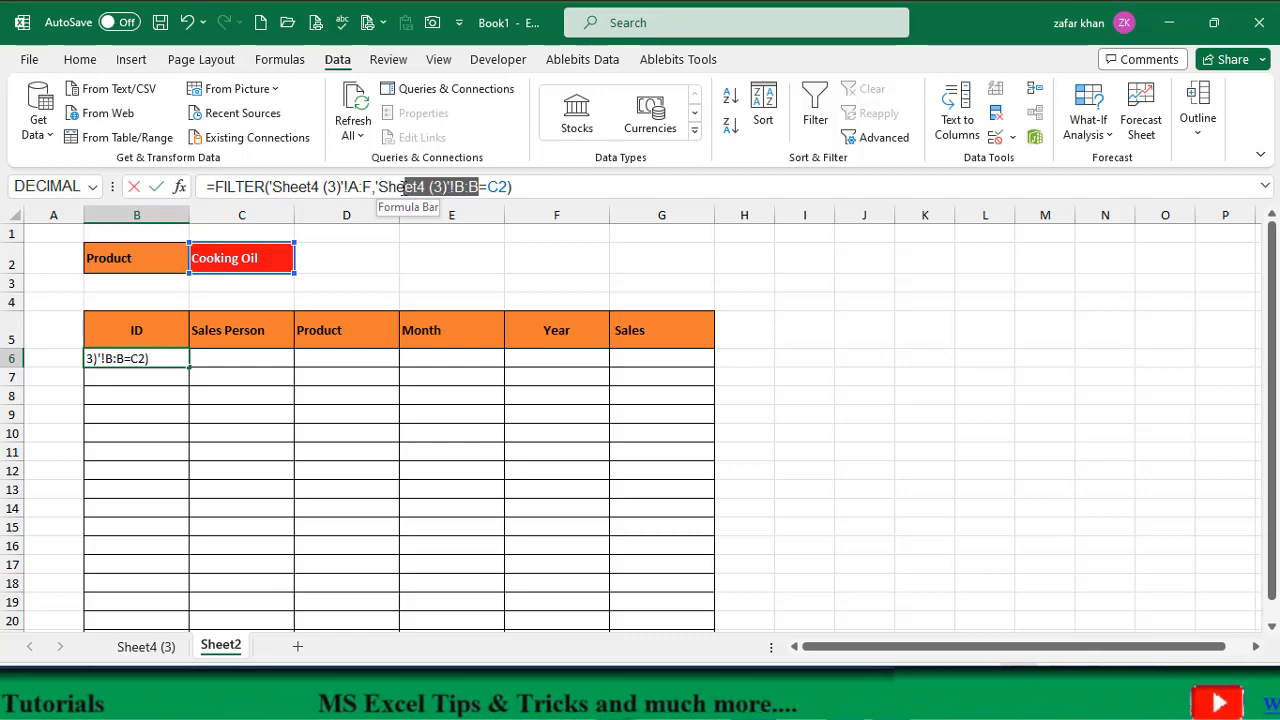
pyautogui.click(146, 646)
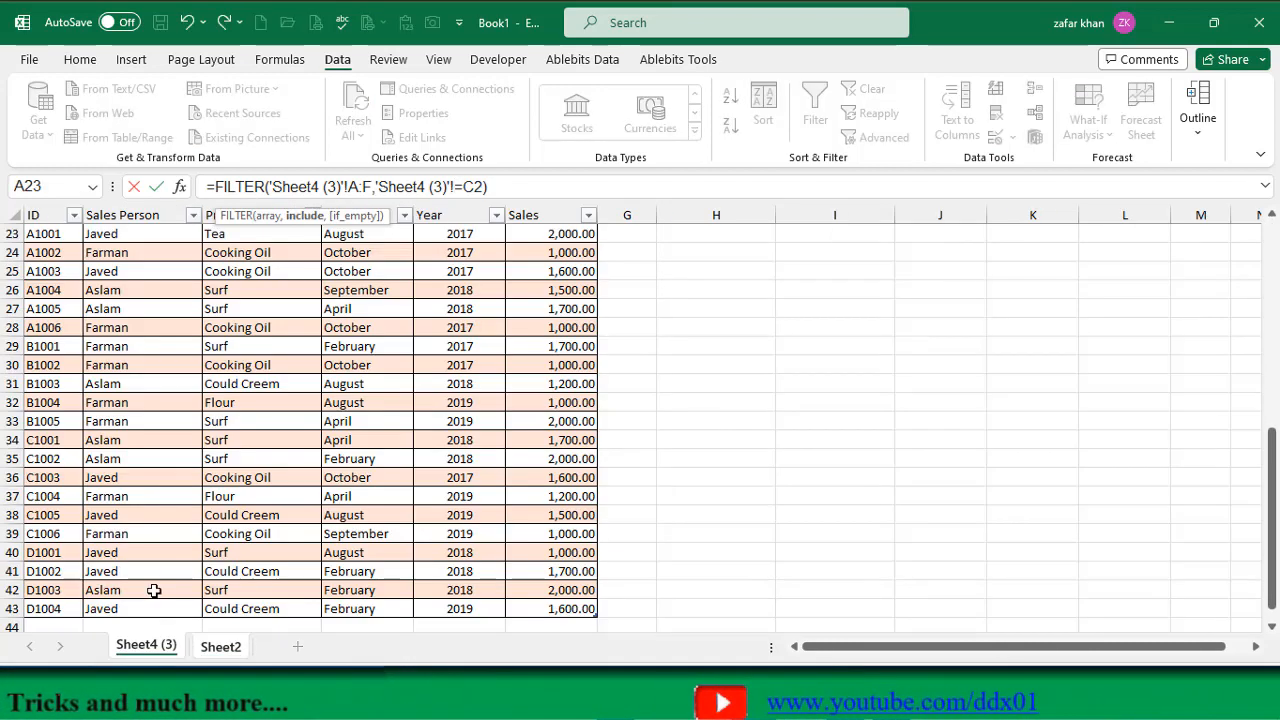
pyautogui.scroll(7, 280, 271)
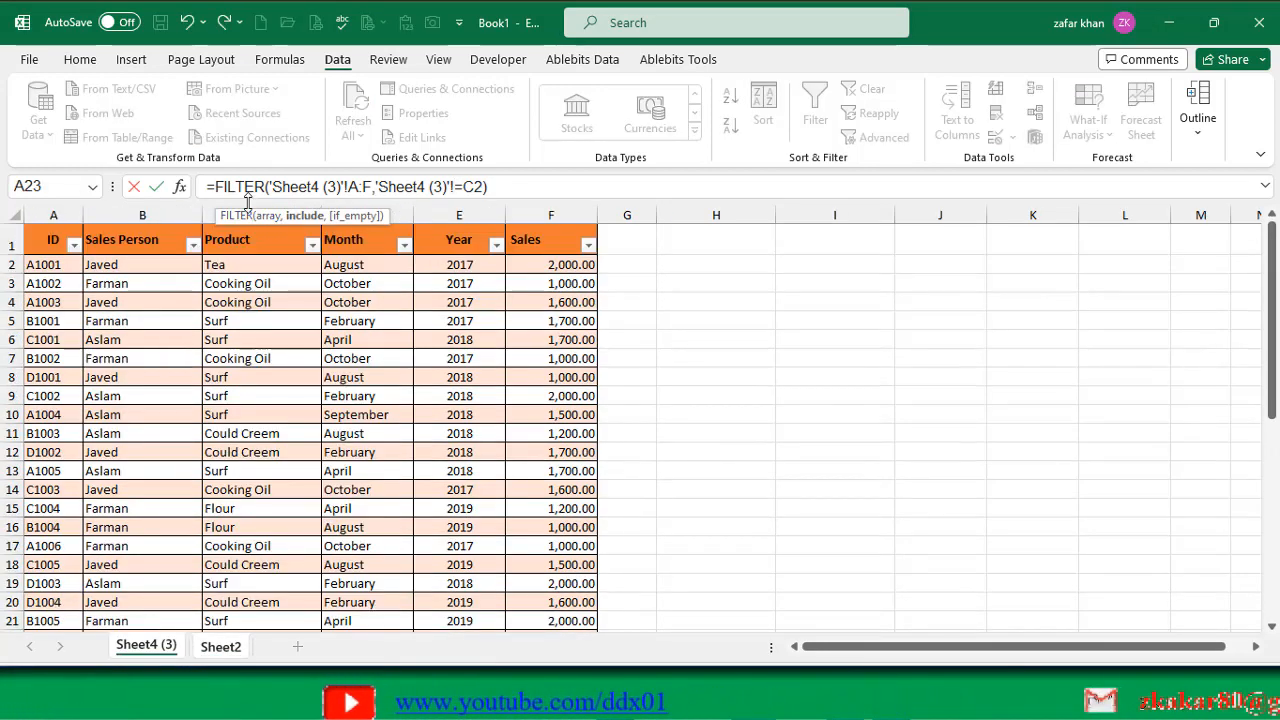
pyautogui.click(241, 210)
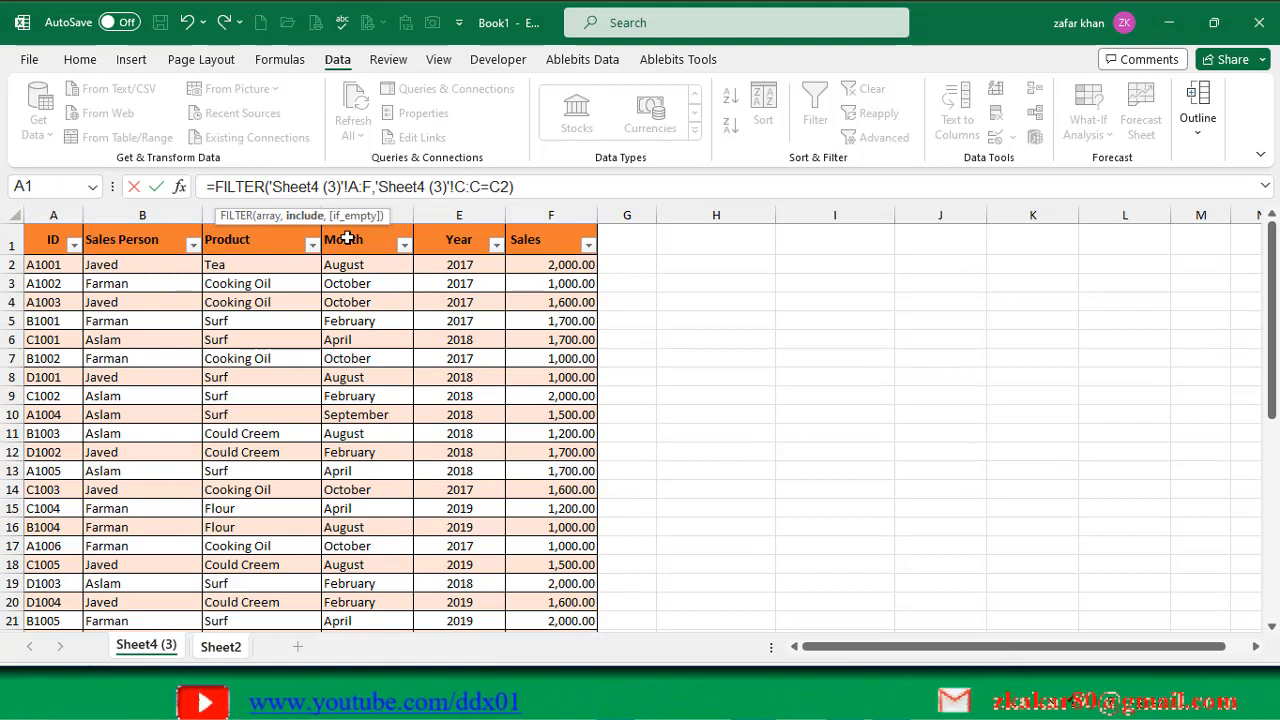
pyautogui.press('Return')
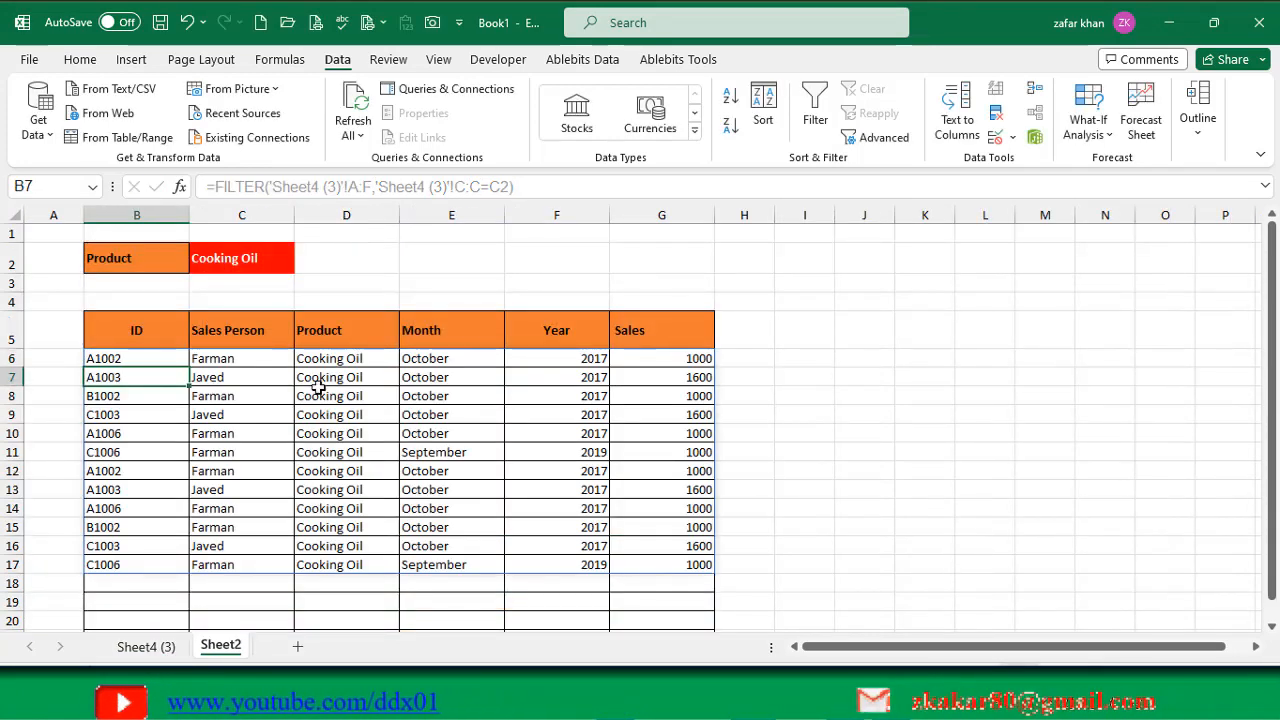
# Test the product selector in C2 with Surf, ending on Flour.
pyautogui.click(287, 264)
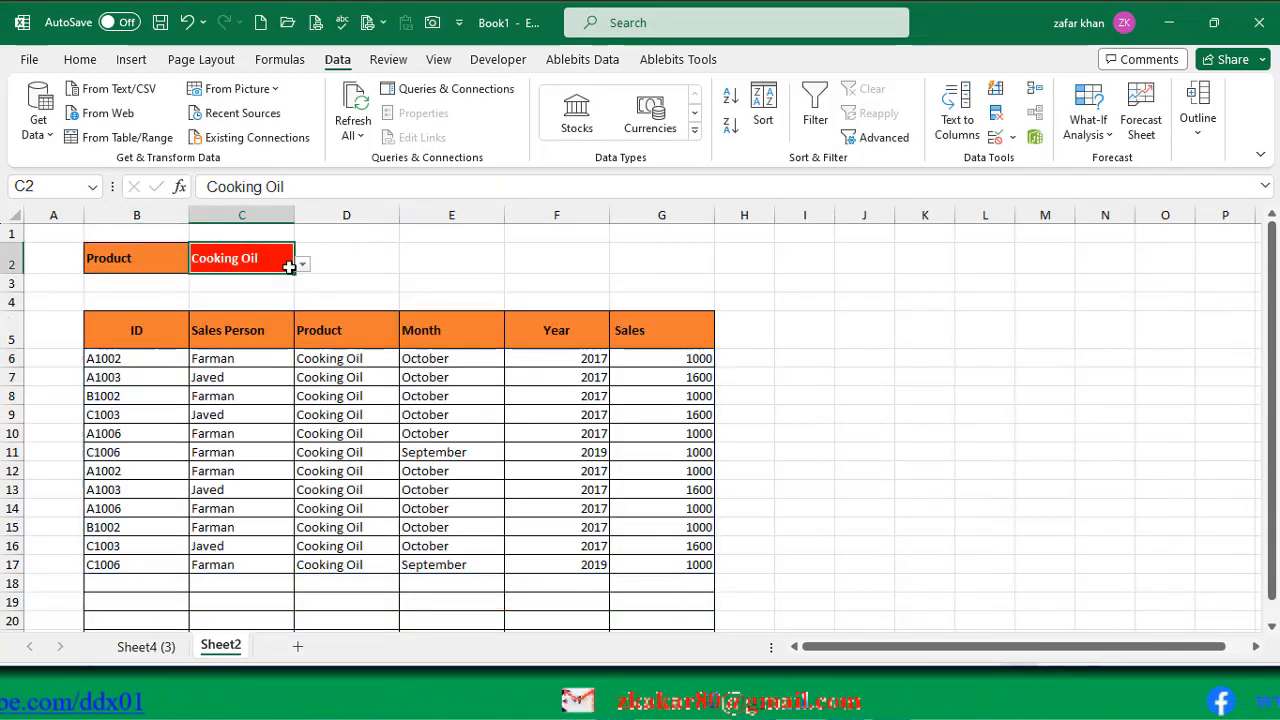
pyautogui.click(302, 265)
pyautogui.click(208, 315)
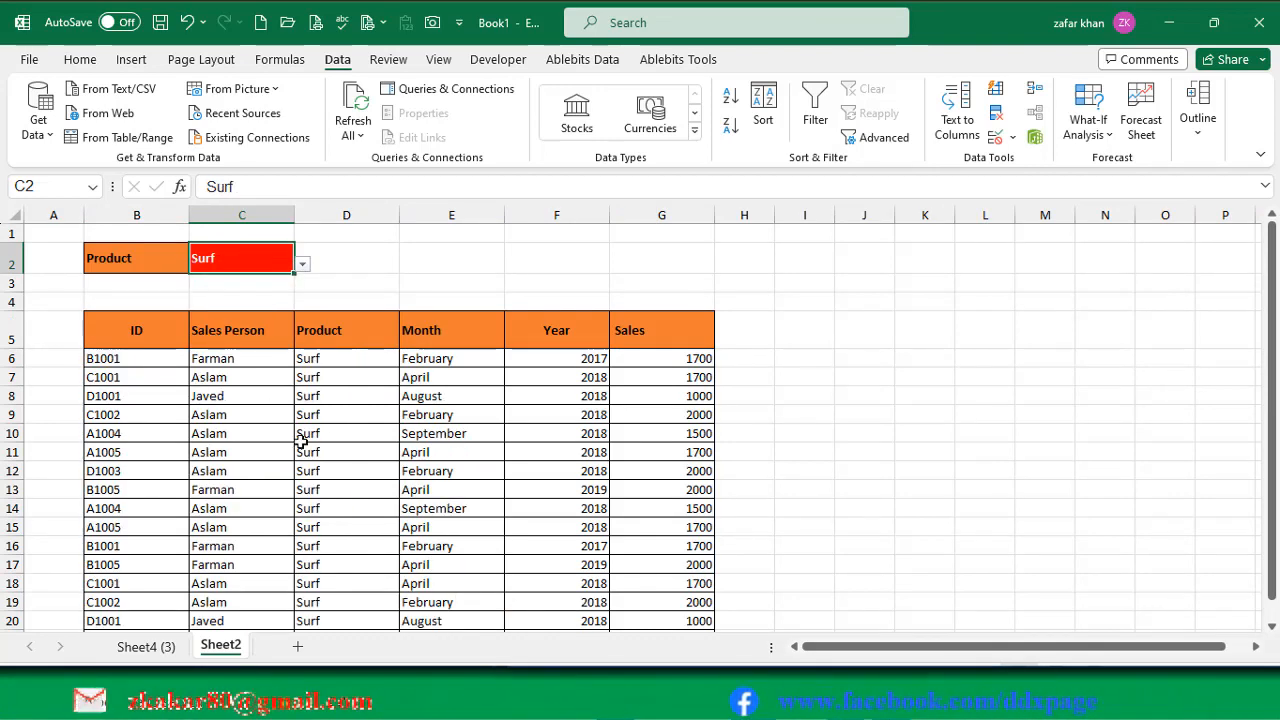
pyautogui.click(302, 265)
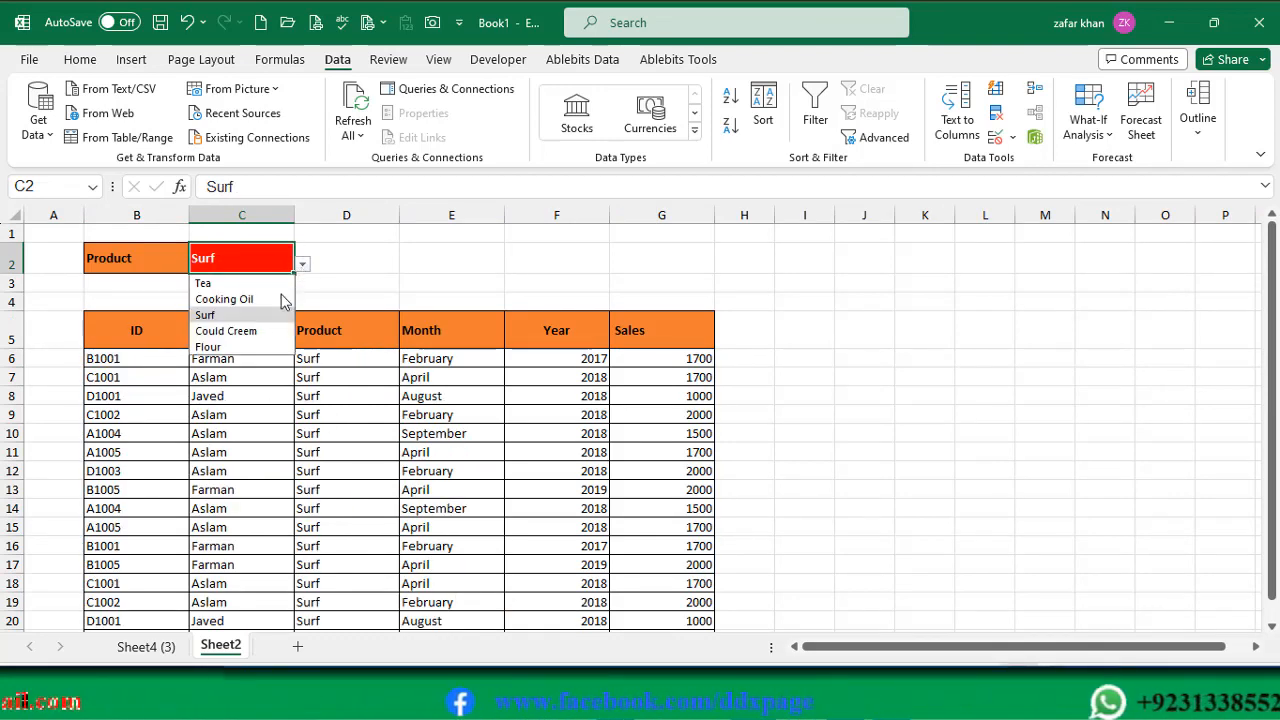
pyautogui.click(212, 346)
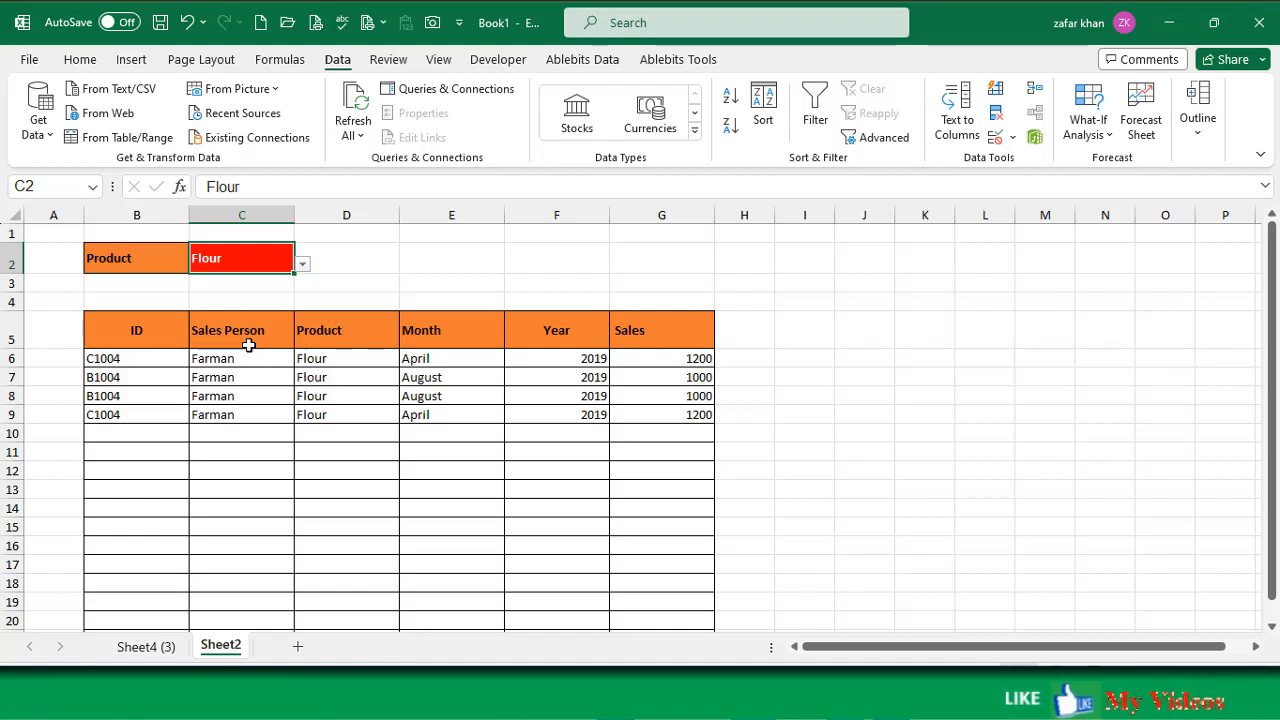
# Undo the last product choice and copy the Product label and selector from B2:C2 to E2:F2.
pyautogui.hotkey('ctrl', 'z')
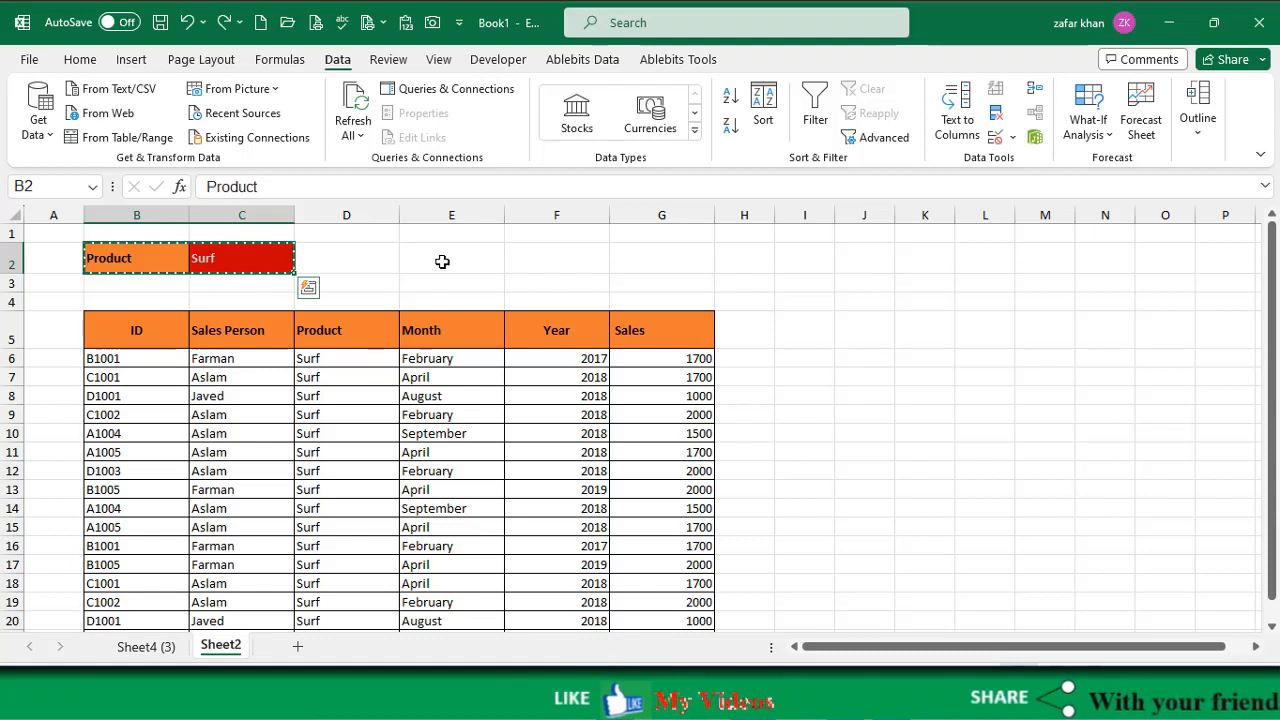
pyautogui.hotkey('ctrl', 'c')
pyautogui.click(444, 260)
pyautogui.press('Return')
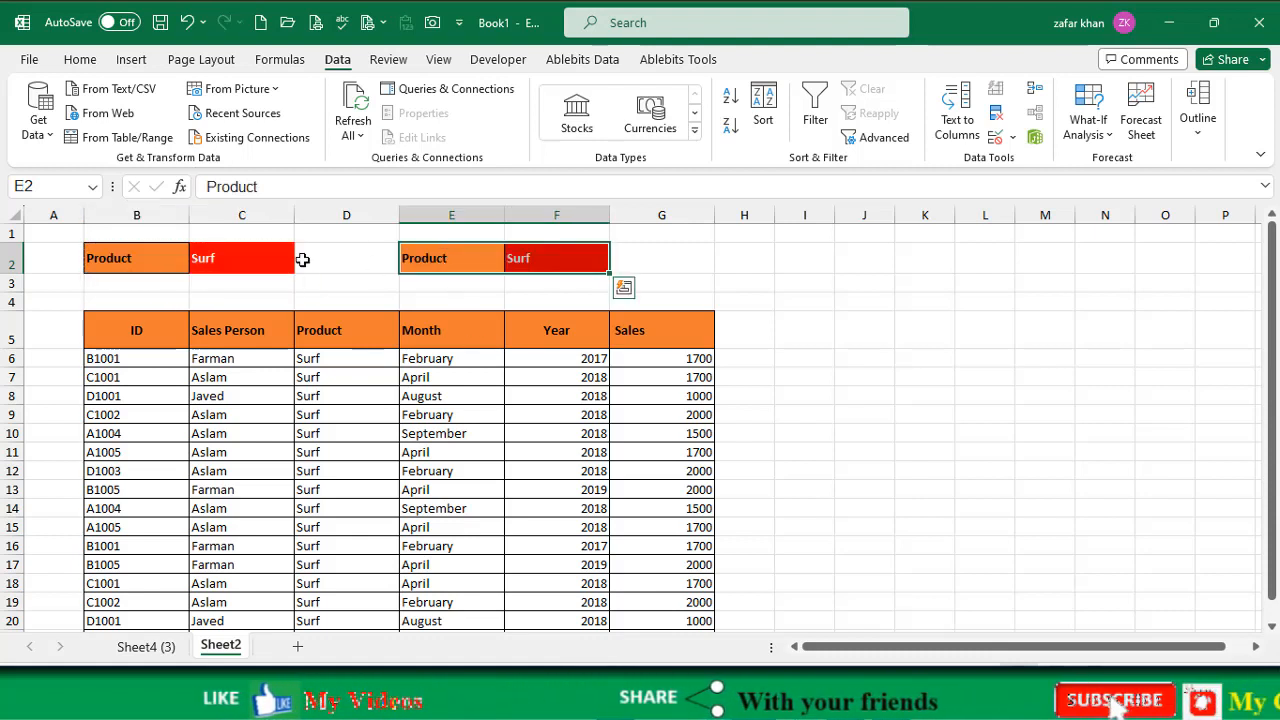
# Copy the Sales Person header from C5 over the Product label in B2.
pyautogui.click(158, 260)
pyautogui.click(252, 334)
pyautogui.hotkey('ctrl', 'c')
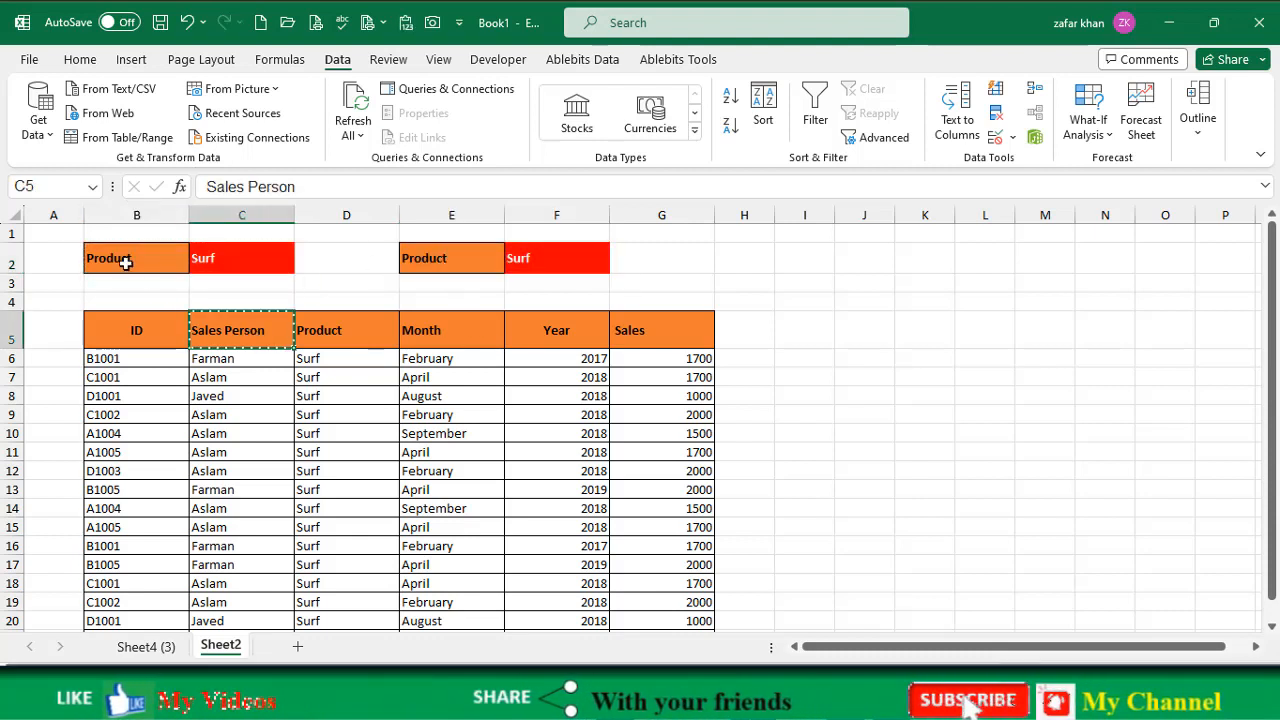
pyautogui.click(122, 258)
pyautogui.press('Return')
# Change C2's validation list source to the Sales Person entries on Sheet4 (3), starting at B2, and choose the second listed sales person.
pyautogui.click(250, 261)
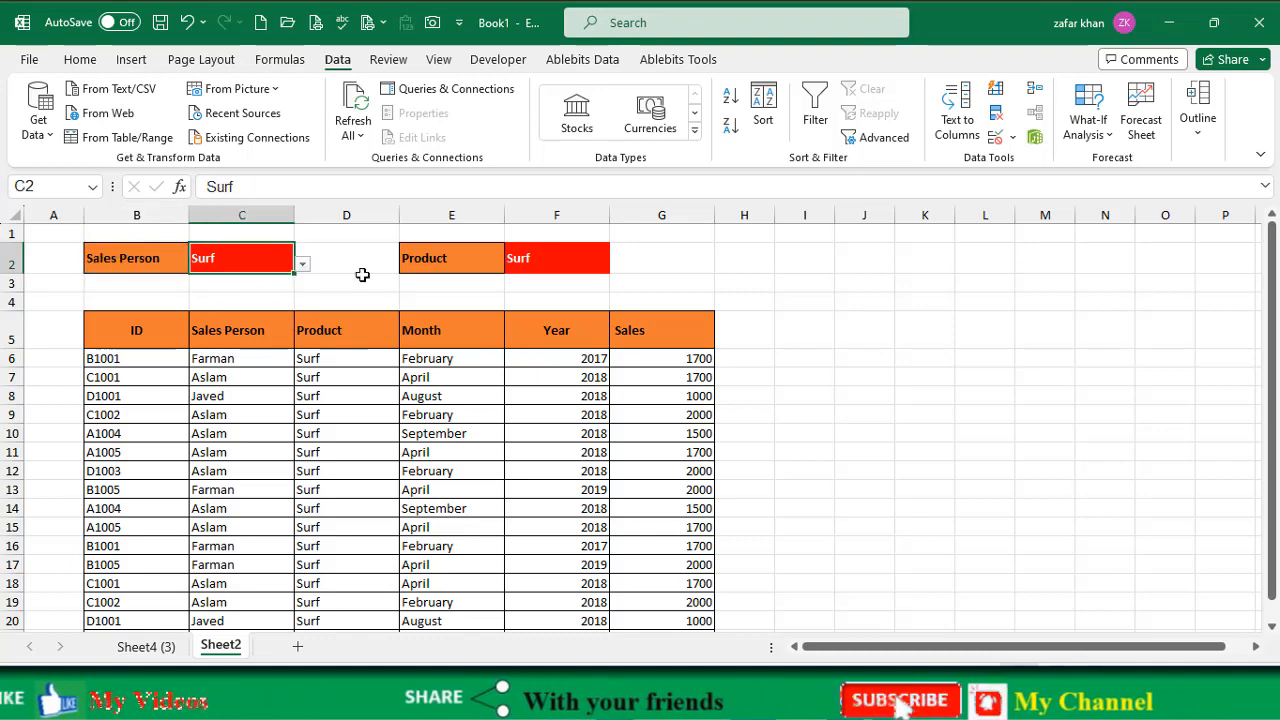
pyautogui.click(995, 136)
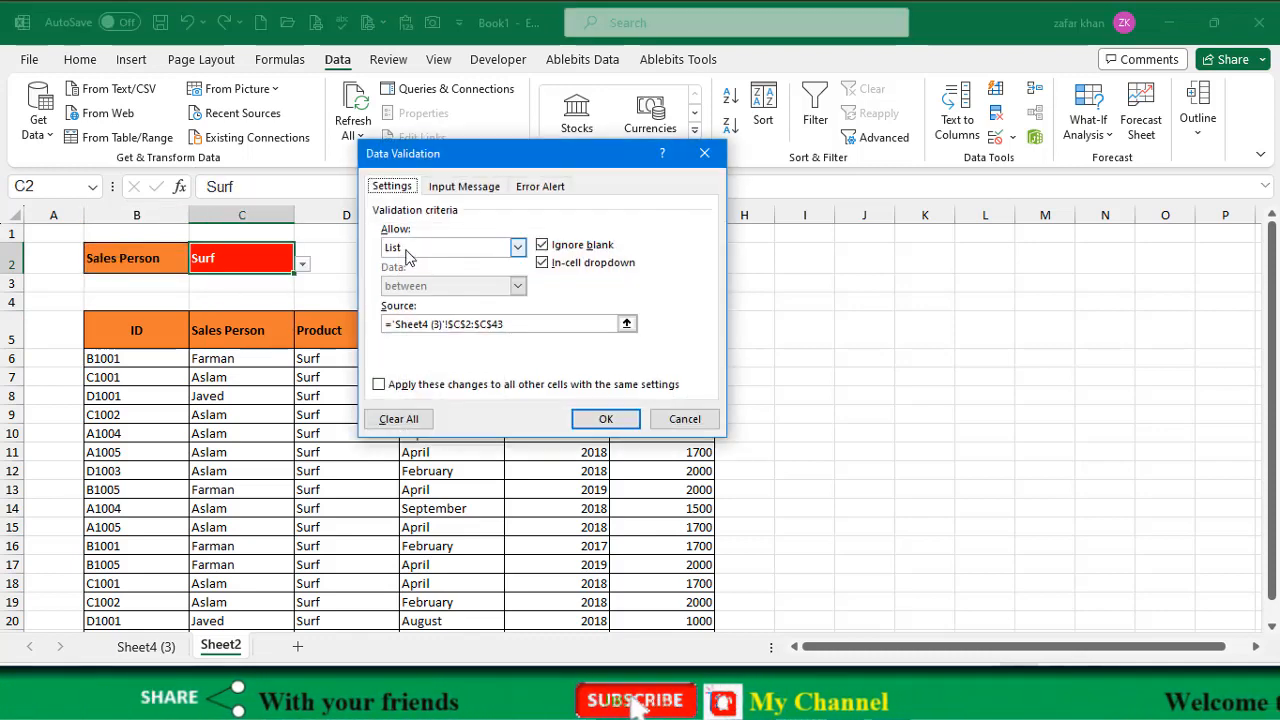
pyautogui.click(450, 247)
pyautogui.click(398, 299)
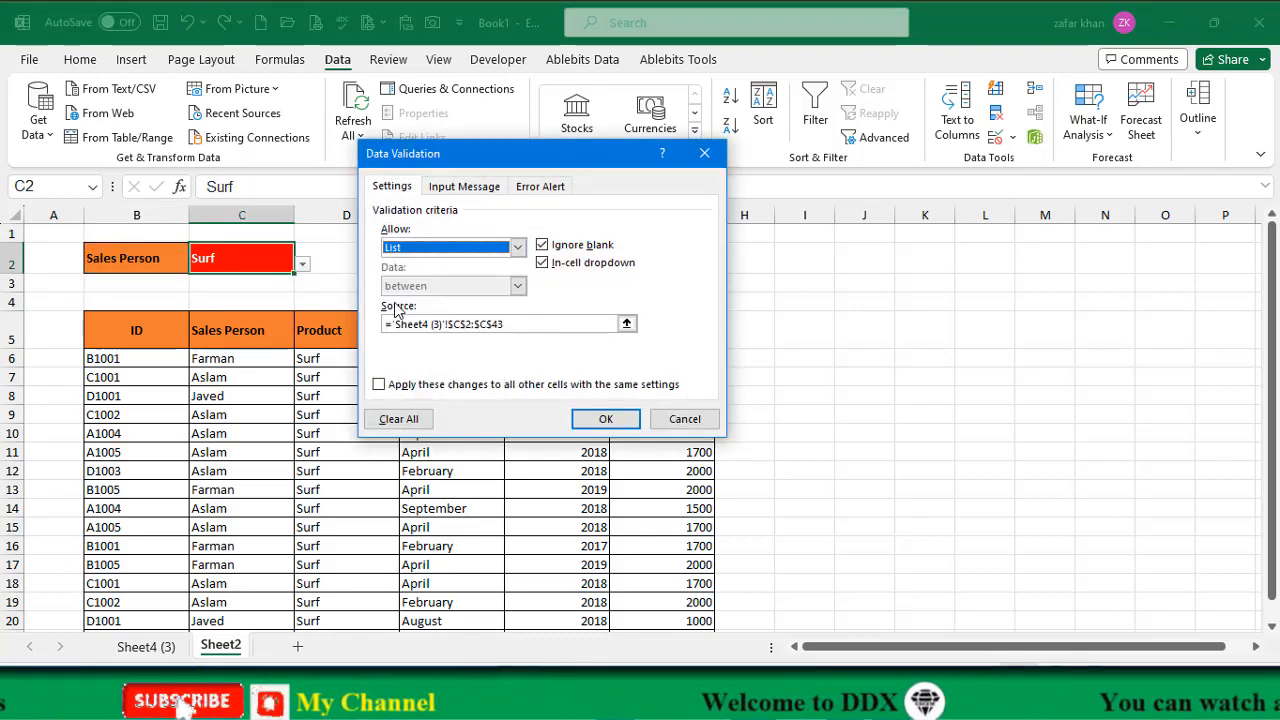
pyautogui.moveTo(518, 325); pyautogui.dragTo(340, 318)
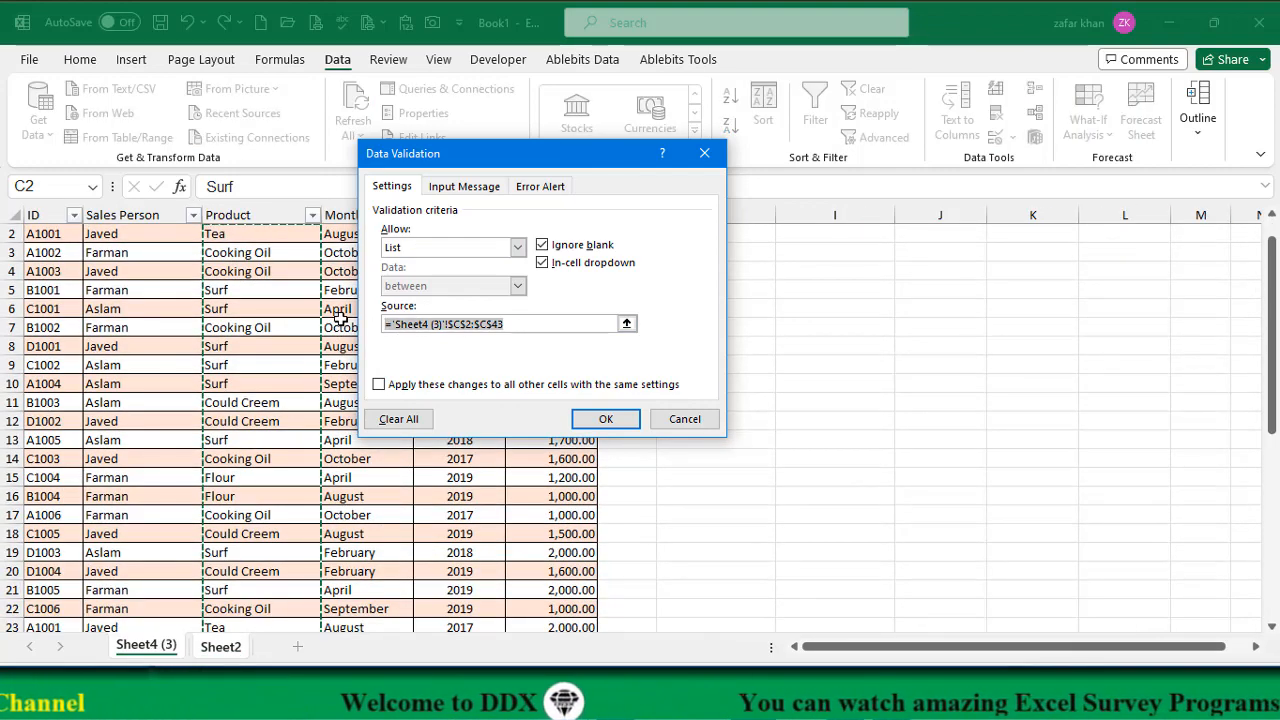
pyautogui.press('BackSpace')
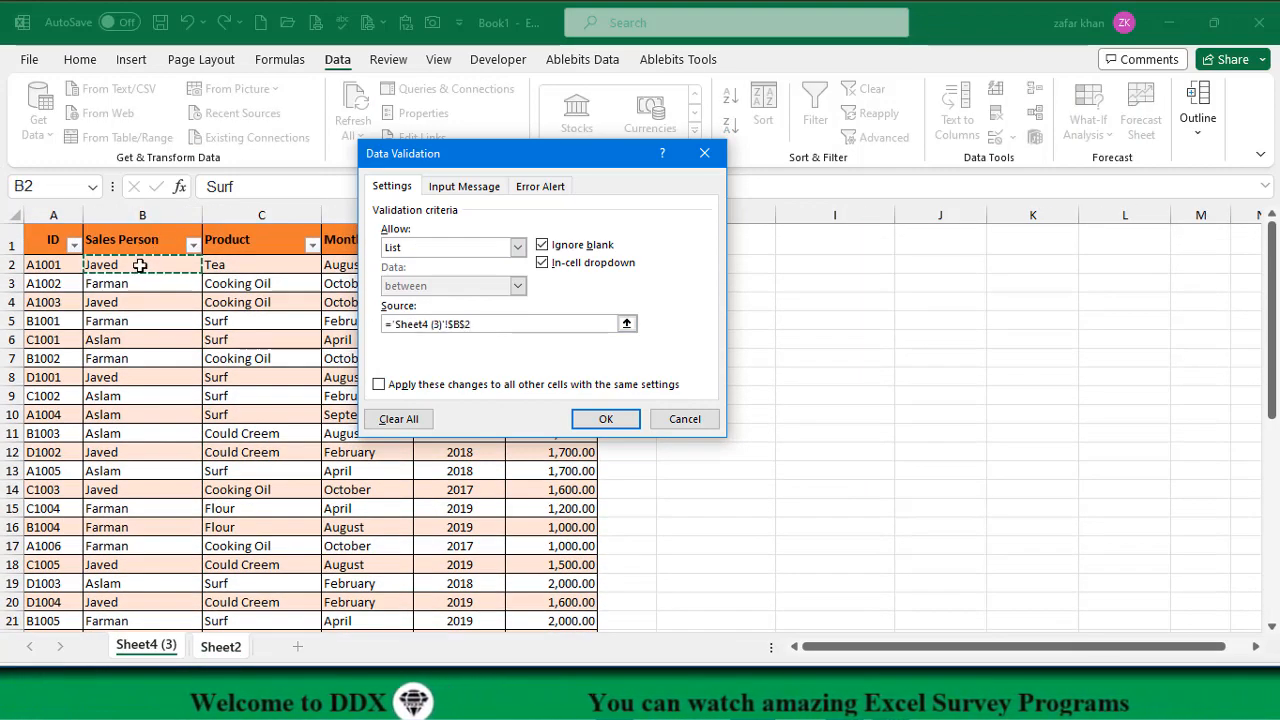
pyautogui.click(606, 419)
pyautogui.click(302, 263)
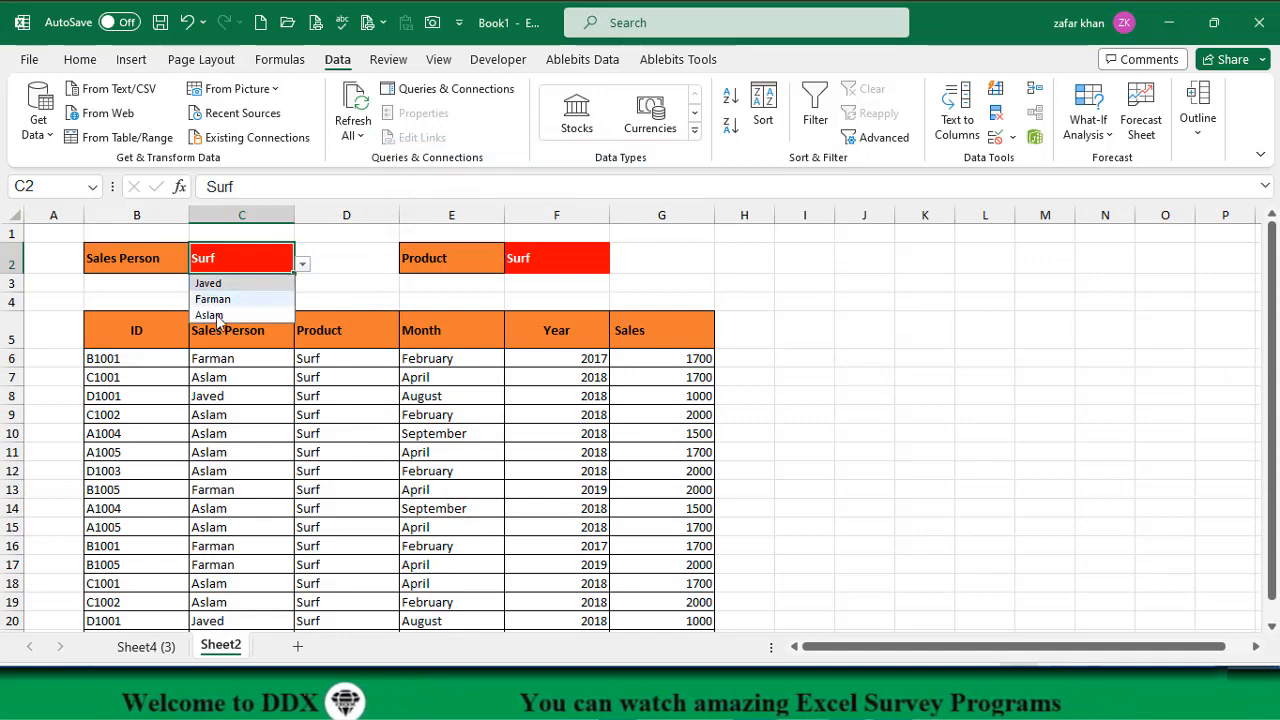
pyautogui.click(213, 299)
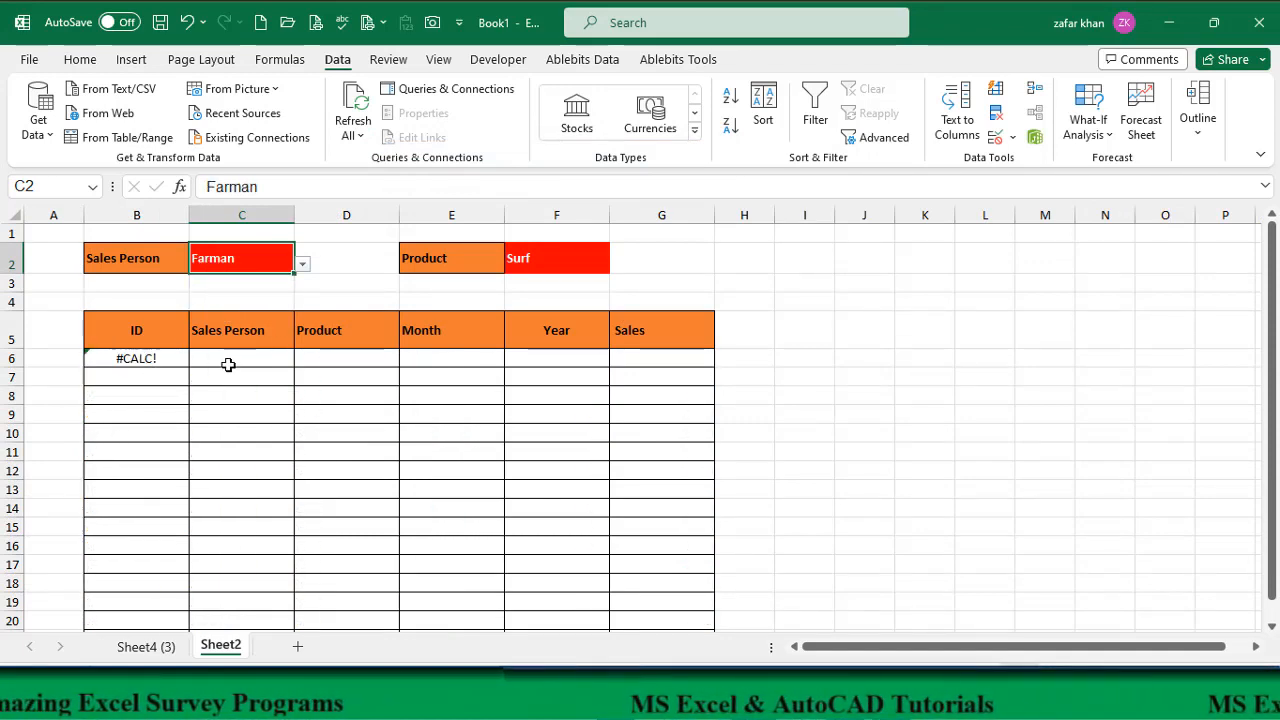
# Start a new FILTER formula in B6 over columns A:F of Sheet4 (3), with column B equal to Sheet2's C2 as first condition.
pyautogui.click(165, 360)
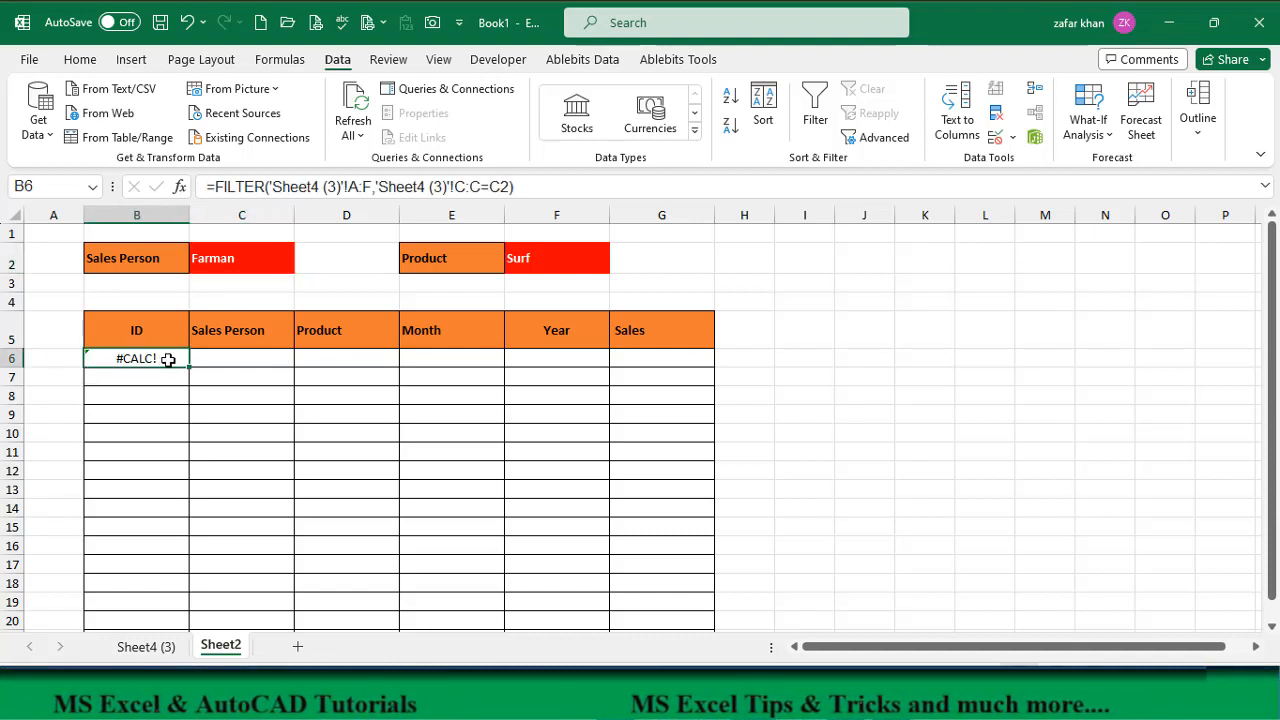
pyautogui.write('=filter(')
pyautogui.click(146, 646)
pyautogui.scroll(5, 170, 410)
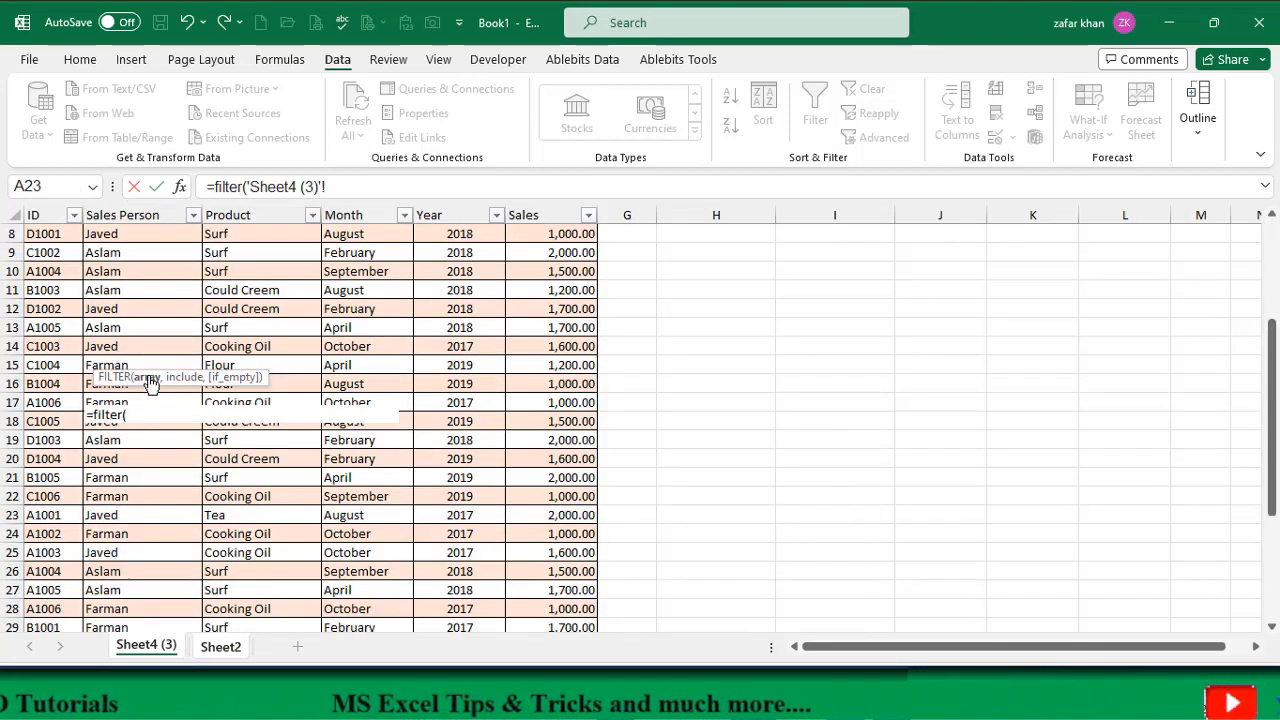
pyautogui.scroll(1, 170, 410)
pyautogui.moveTo(51, 214); pyautogui.dragTo(548, 209)
pyautogui.write(',')
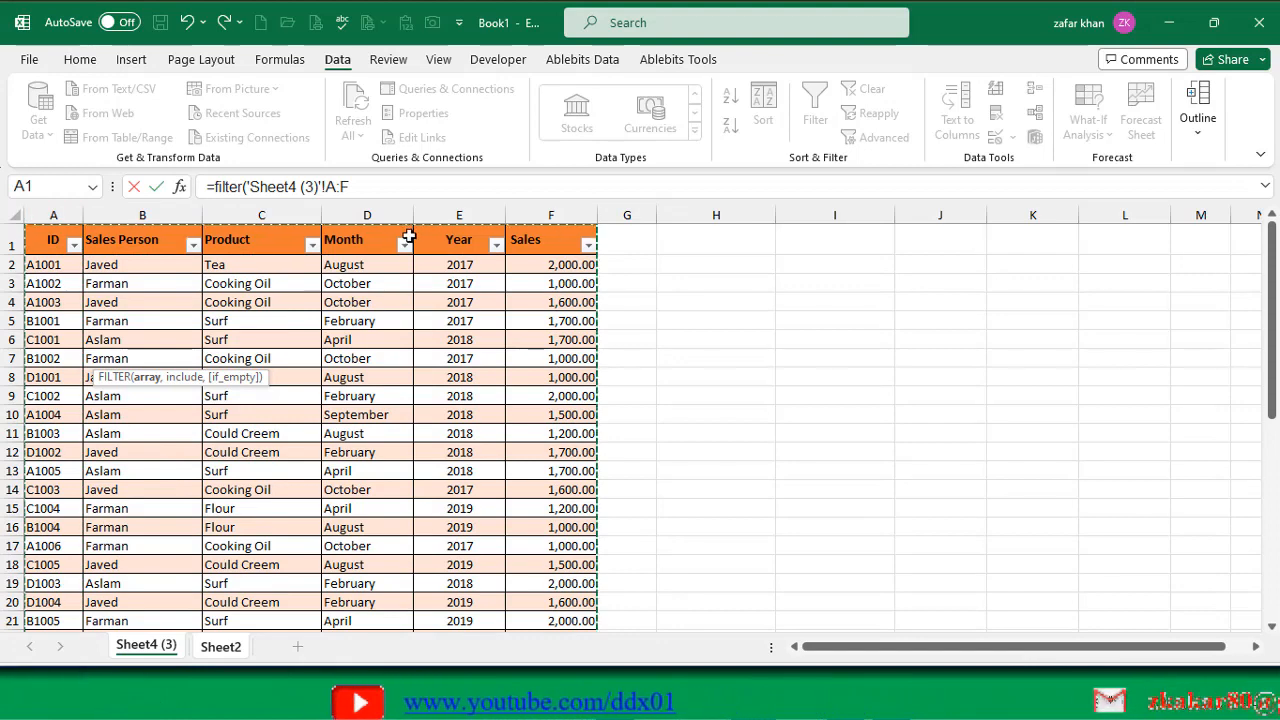
pyautogui.write('(')
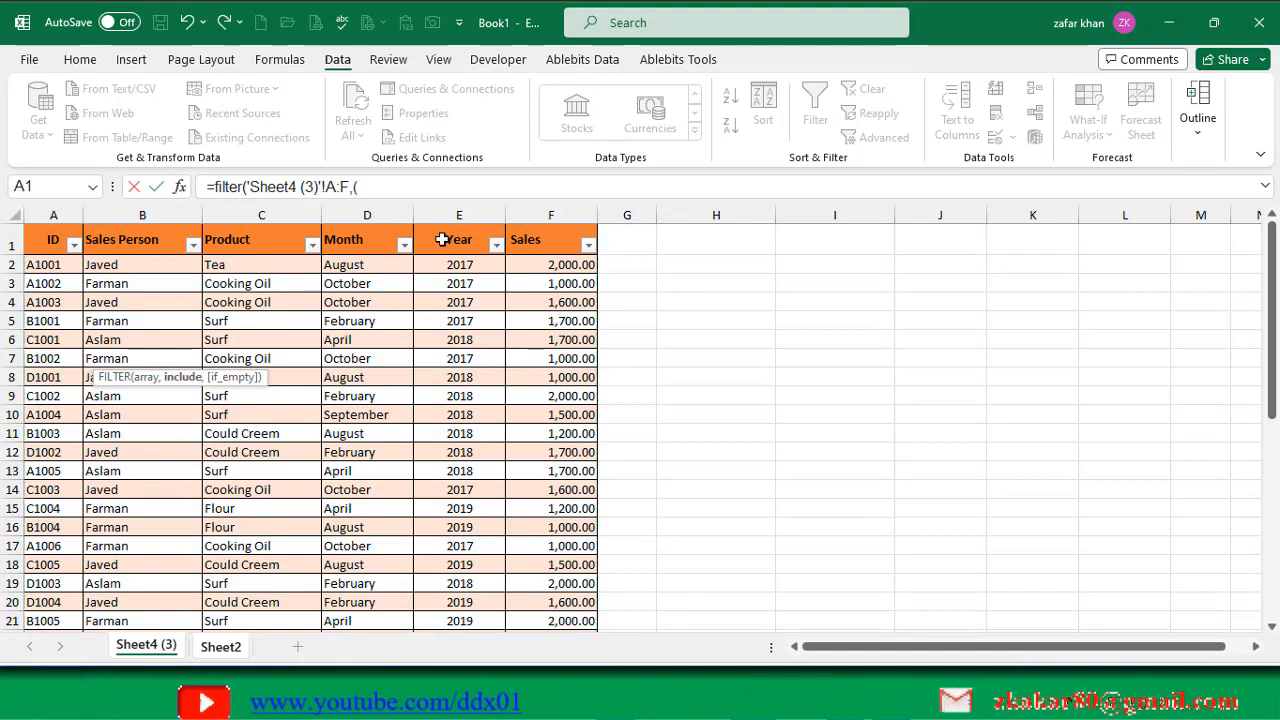
pyautogui.click(147, 214)
pyautogui.write('=')
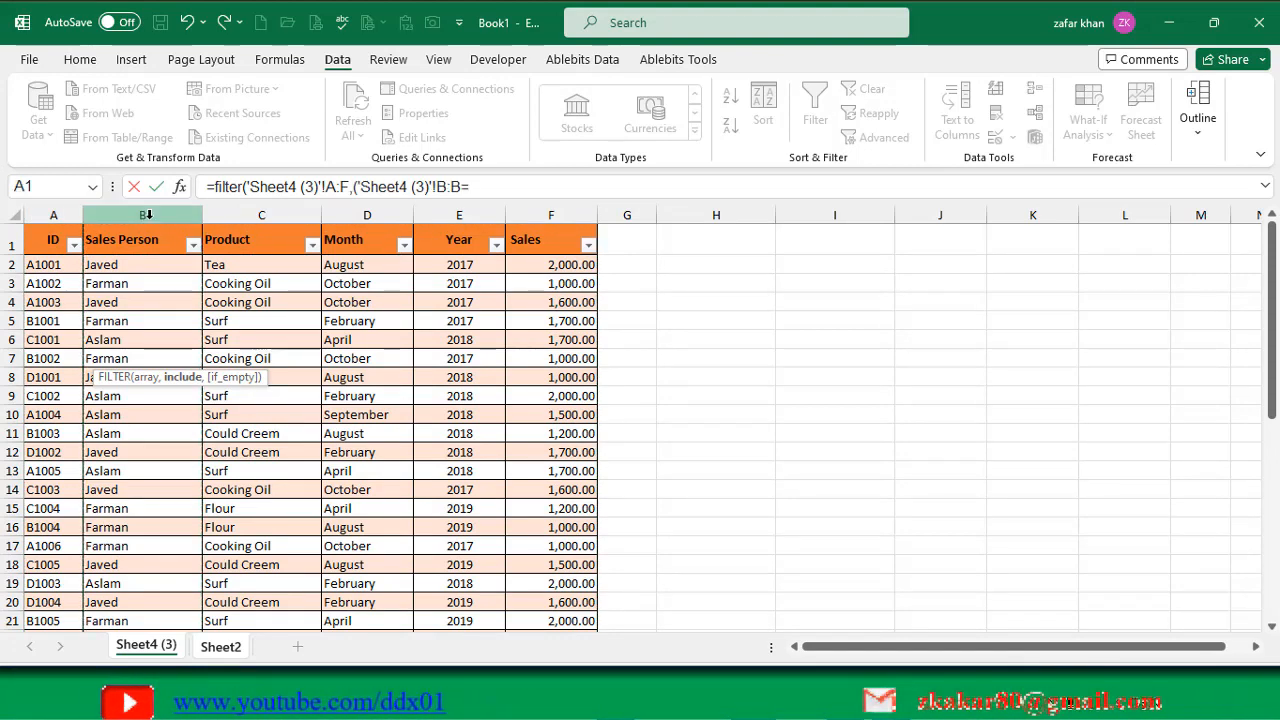
pyautogui.click(220, 646)
pyautogui.click(248, 256)
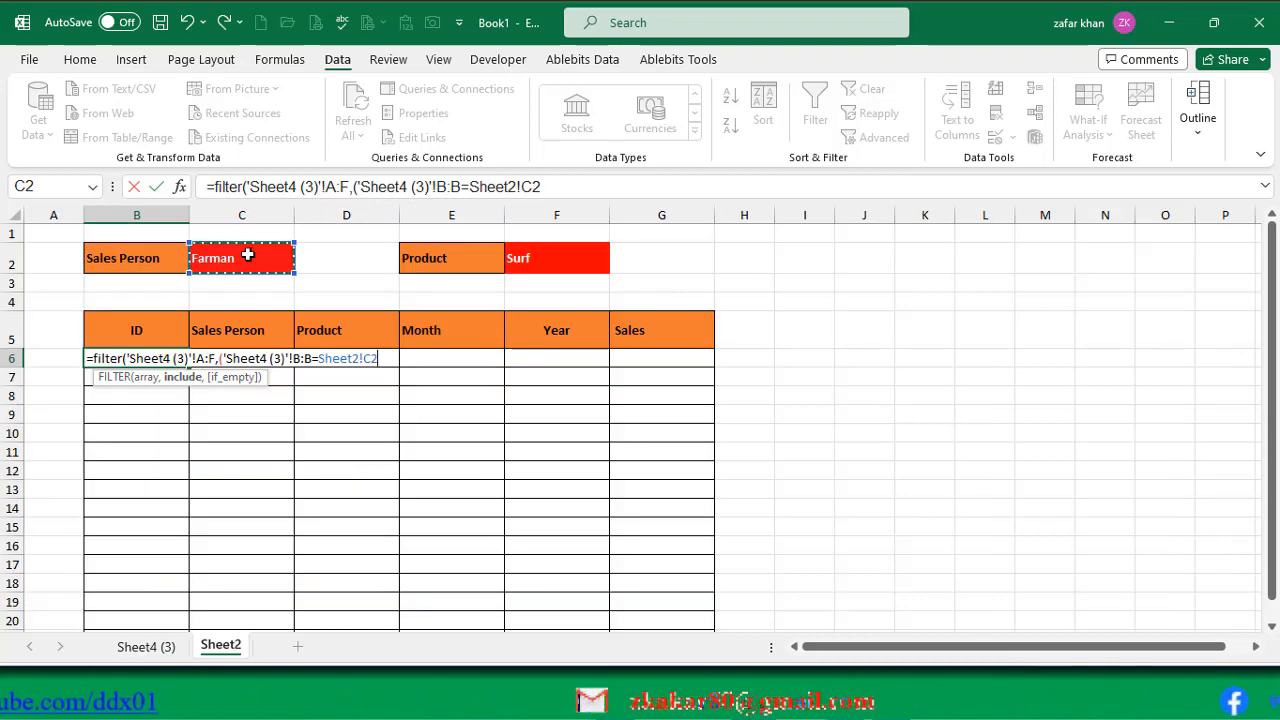
# Multiply the first FILTER condition by a second one, column C of Sheet4 (3) equal to Sheet2's F2, and complete the formula.
pyautogui.write(')*(')
pyautogui.click(166, 653)
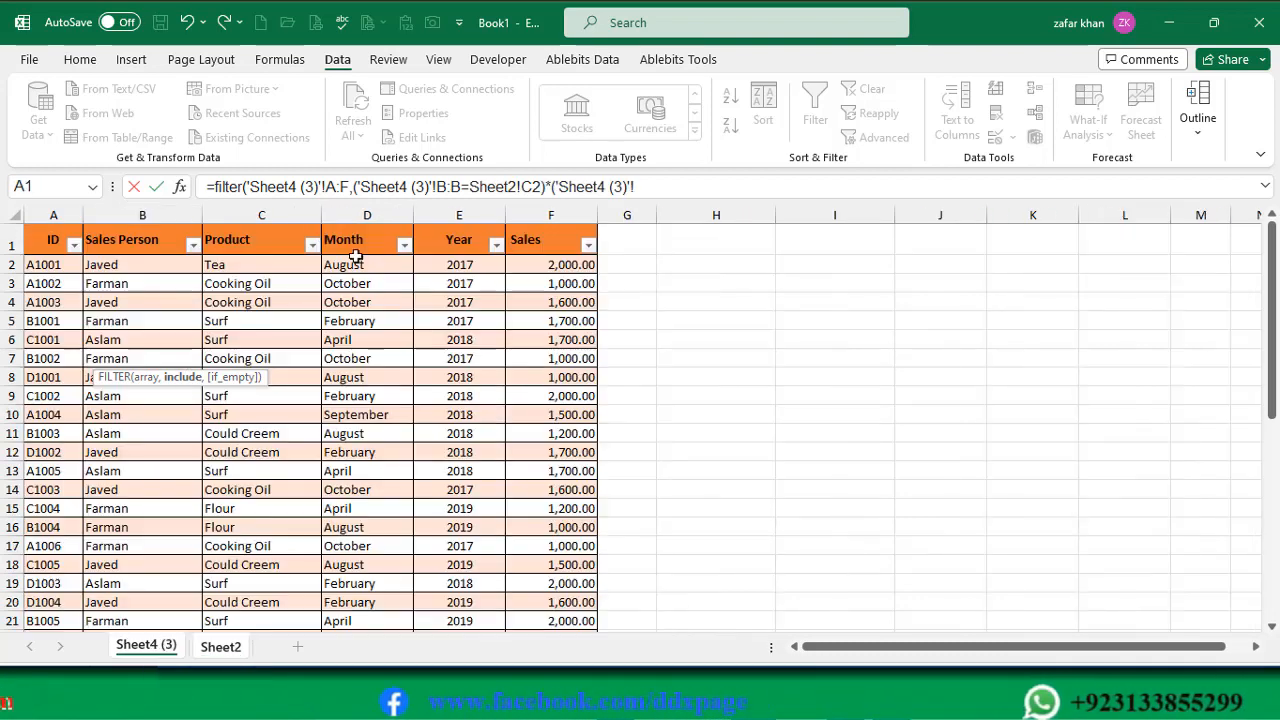
pyautogui.click(277, 215)
pyautogui.write('=')
pyautogui.click(220, 646)
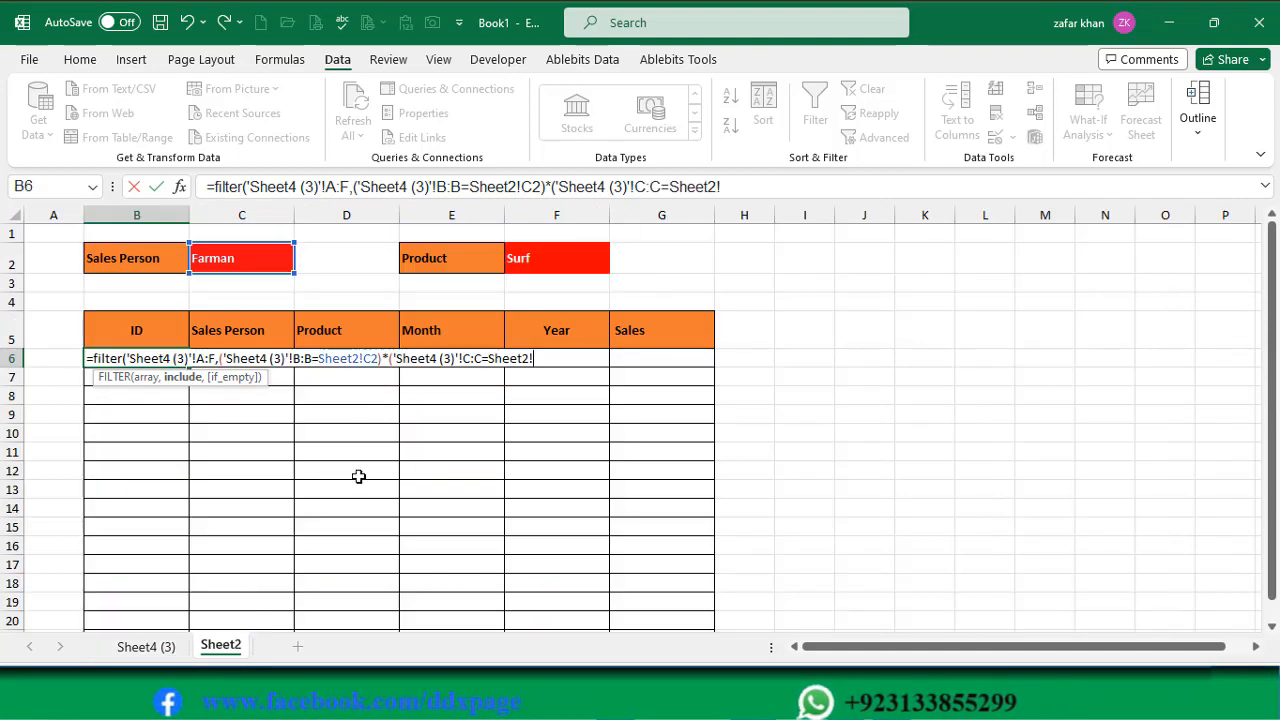
pyautogui.click(543, 257)
pyautogui.write(')')
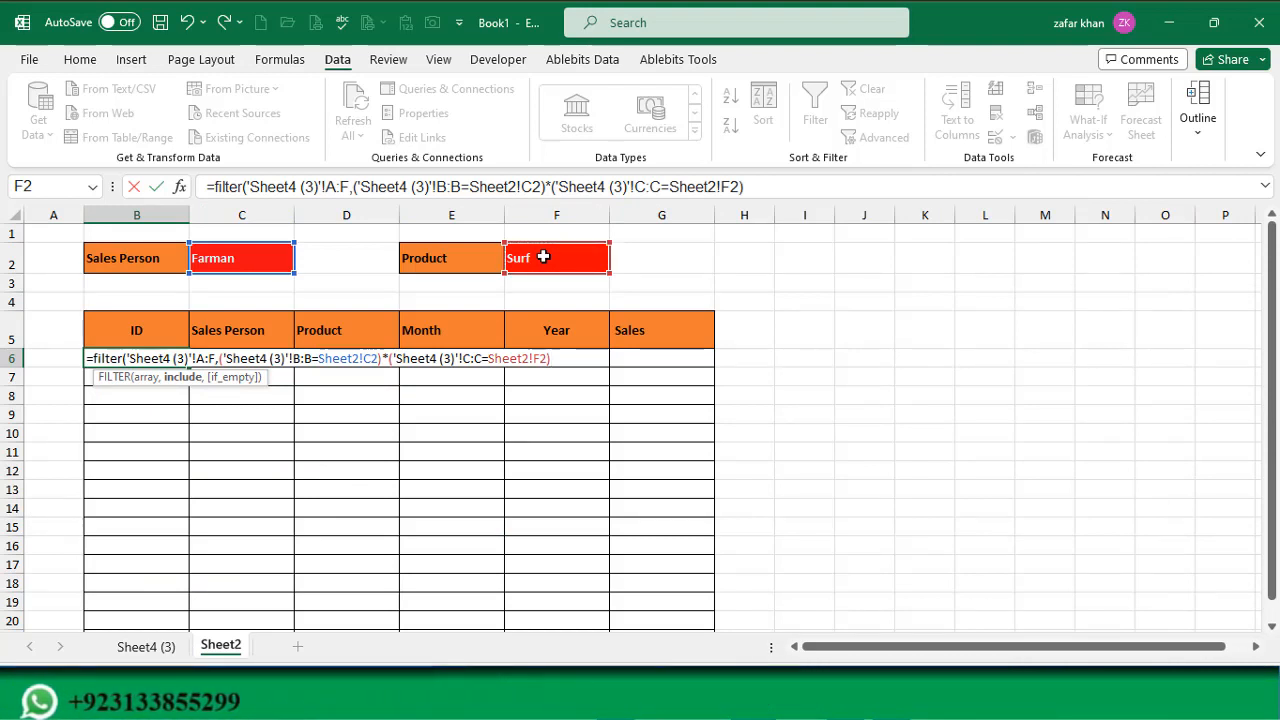
pyautogui.write(')')
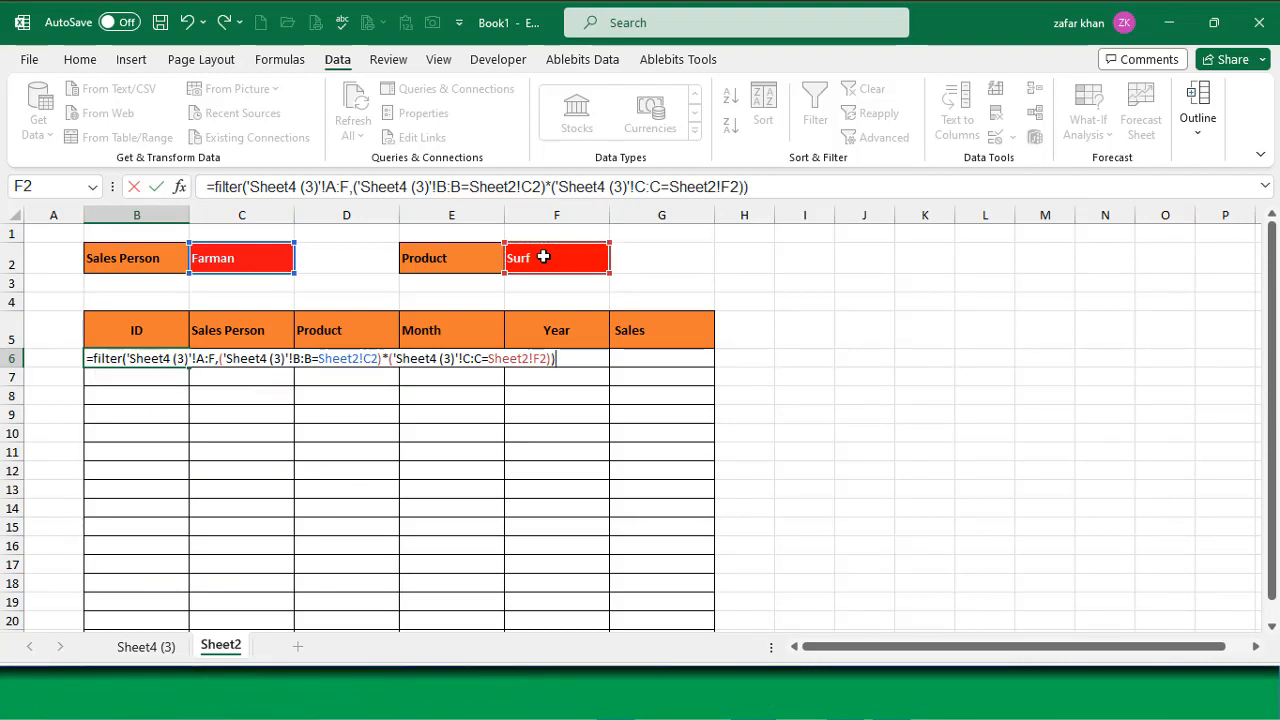
pyautogui.press('Return')
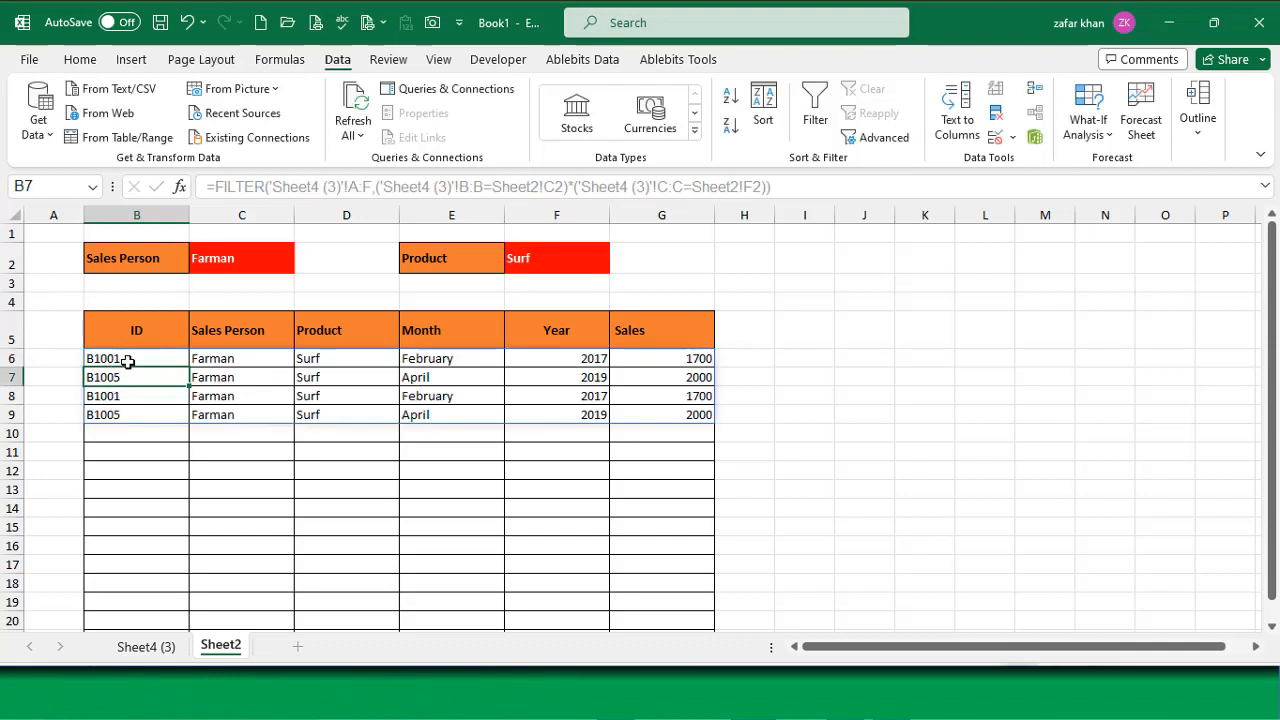
# Add an empty string "" as the if_empty argument of the FILTER formula in B6.
pyautogui.click(128, 358)
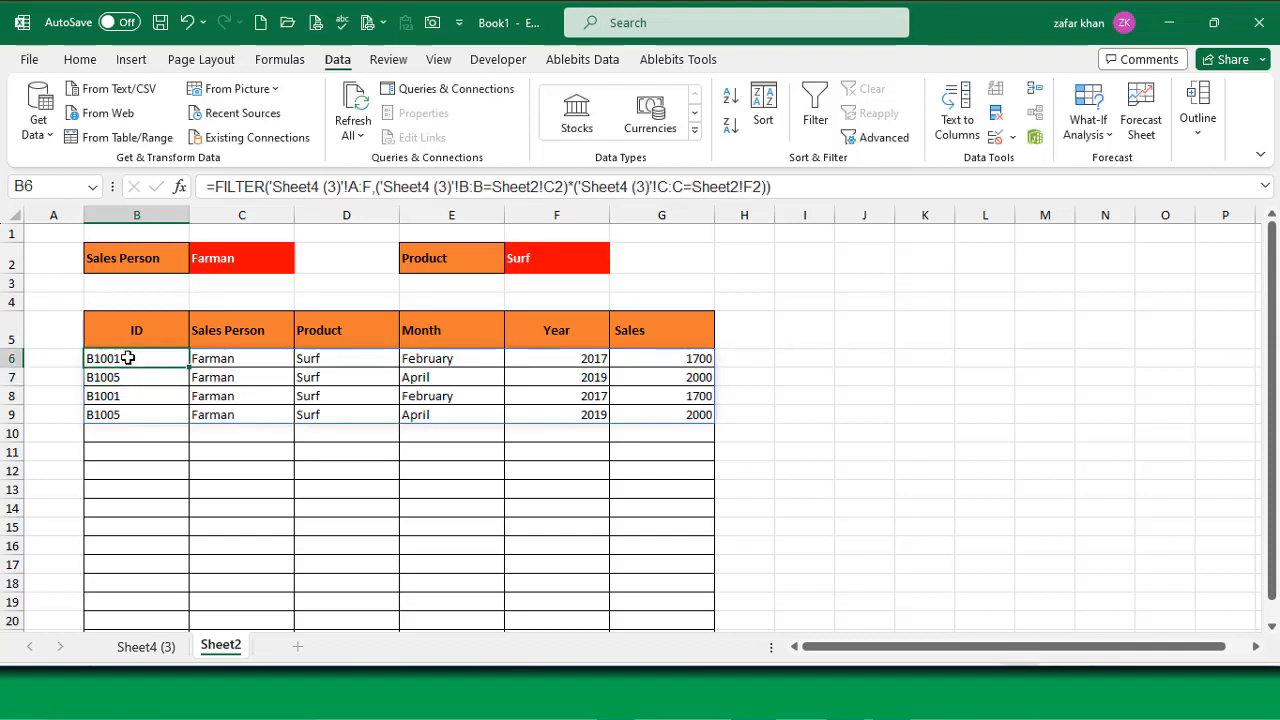
pyautogui.click(769, 184)
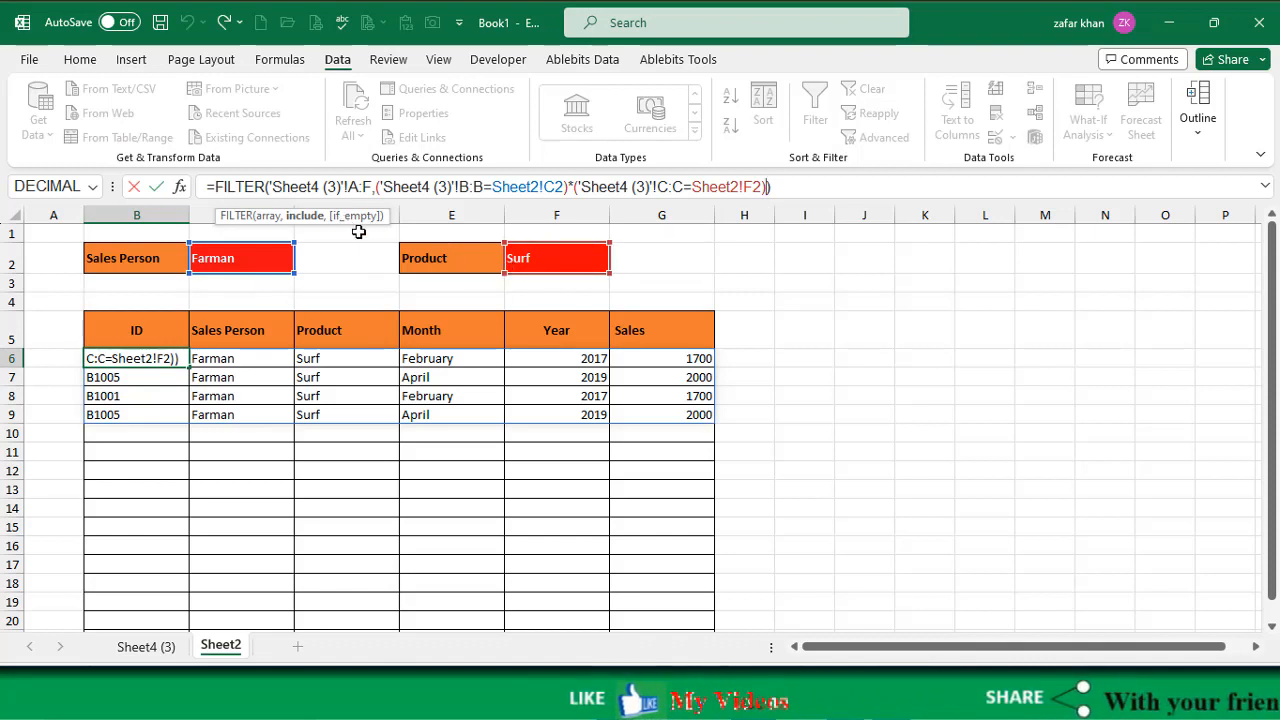
pyautogui.write(',""')
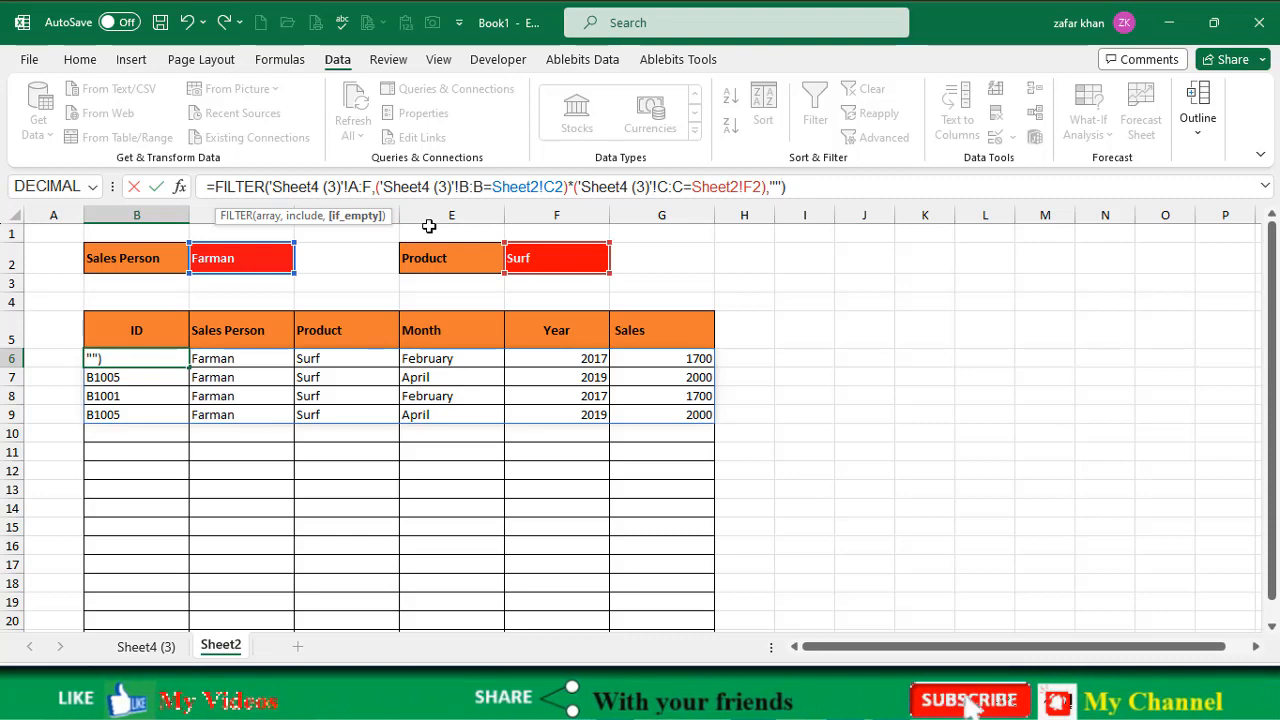
pyautogui.press('Return')
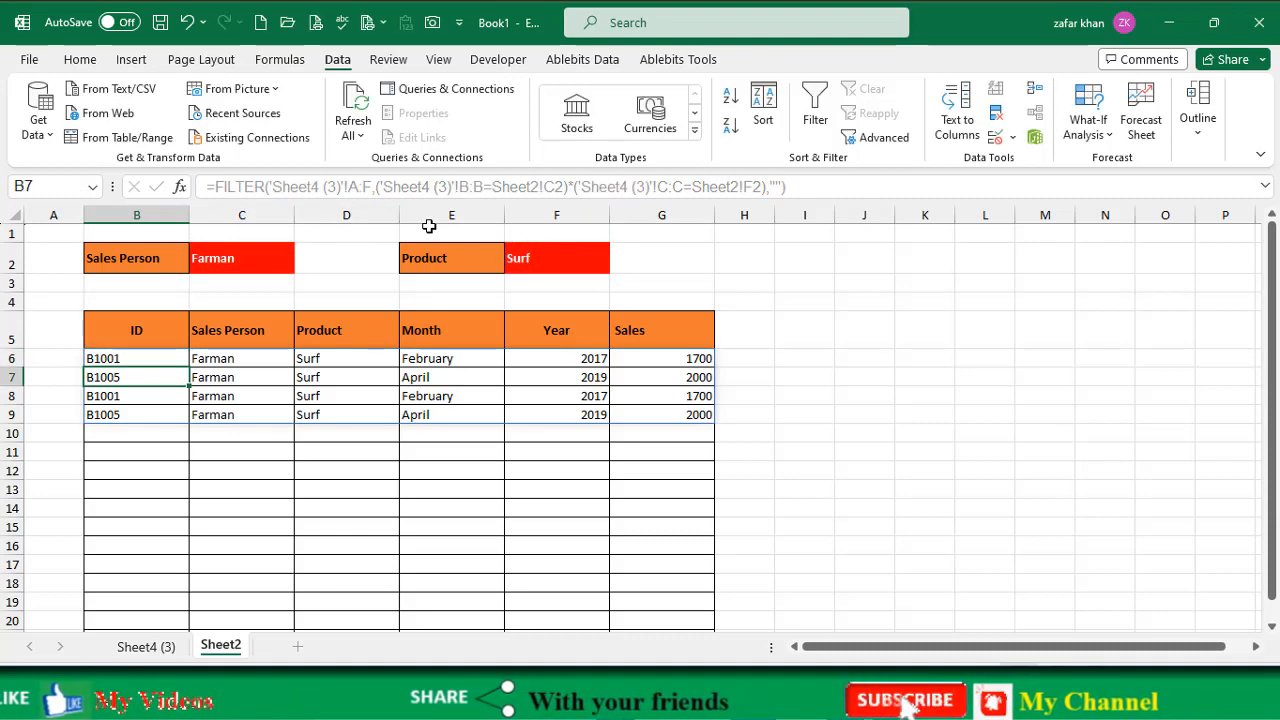
# Test both selectors by choosing the first listed sales person in C2 and Cooking Oil in F2.
pyautogui.click(253, 259)
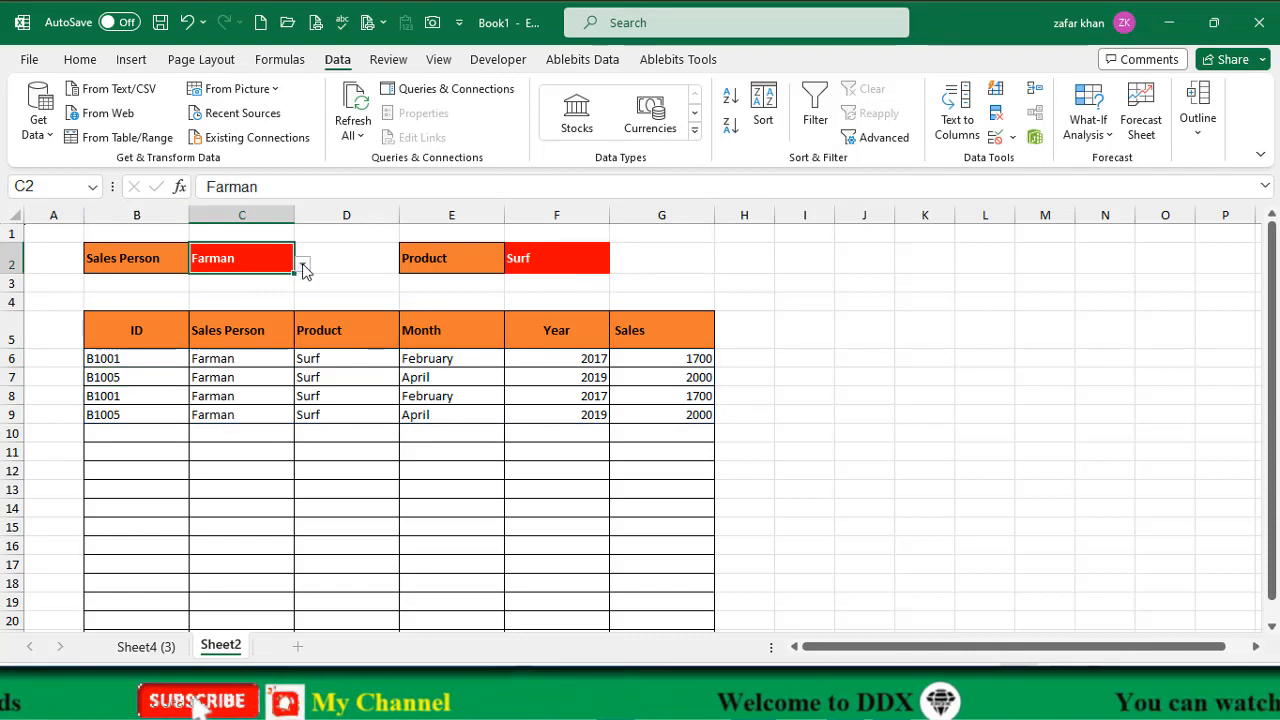
pyautogui.click(302, 264)
pyautogui.click(210, 282)
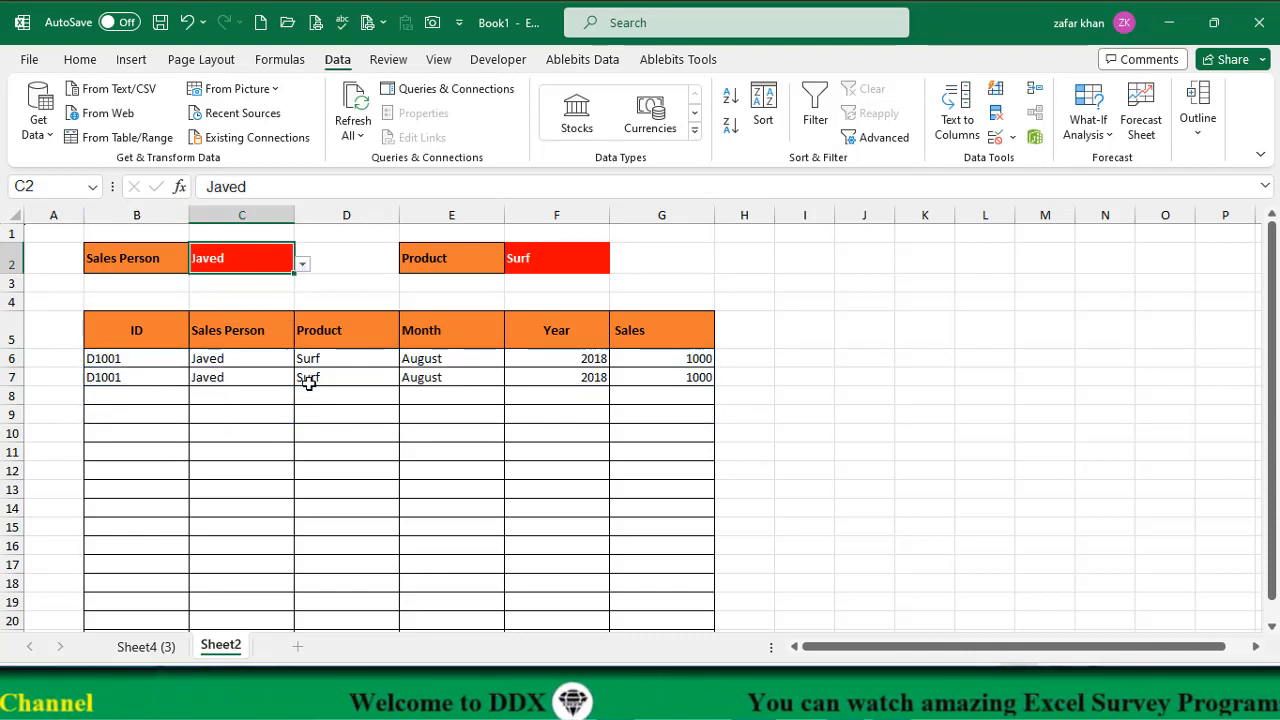
pyautogui.click(598, 262)
pyautogui.click(618, 264)
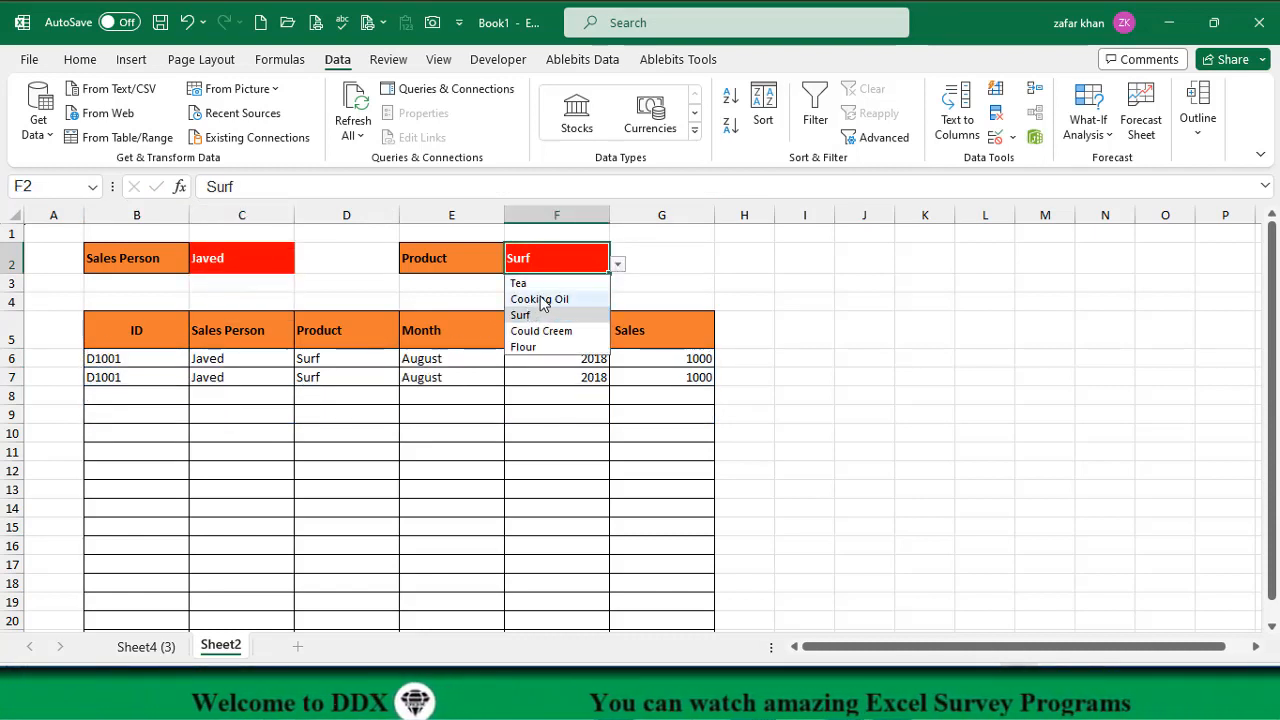
pyautogui.click(539, 299)
# Test the empty-result handling by choosing the third listed sales person in C2.
pyautogui.click(241, 258)
pyautogui.click(302, 264)
pyautogui.click(208, 314)
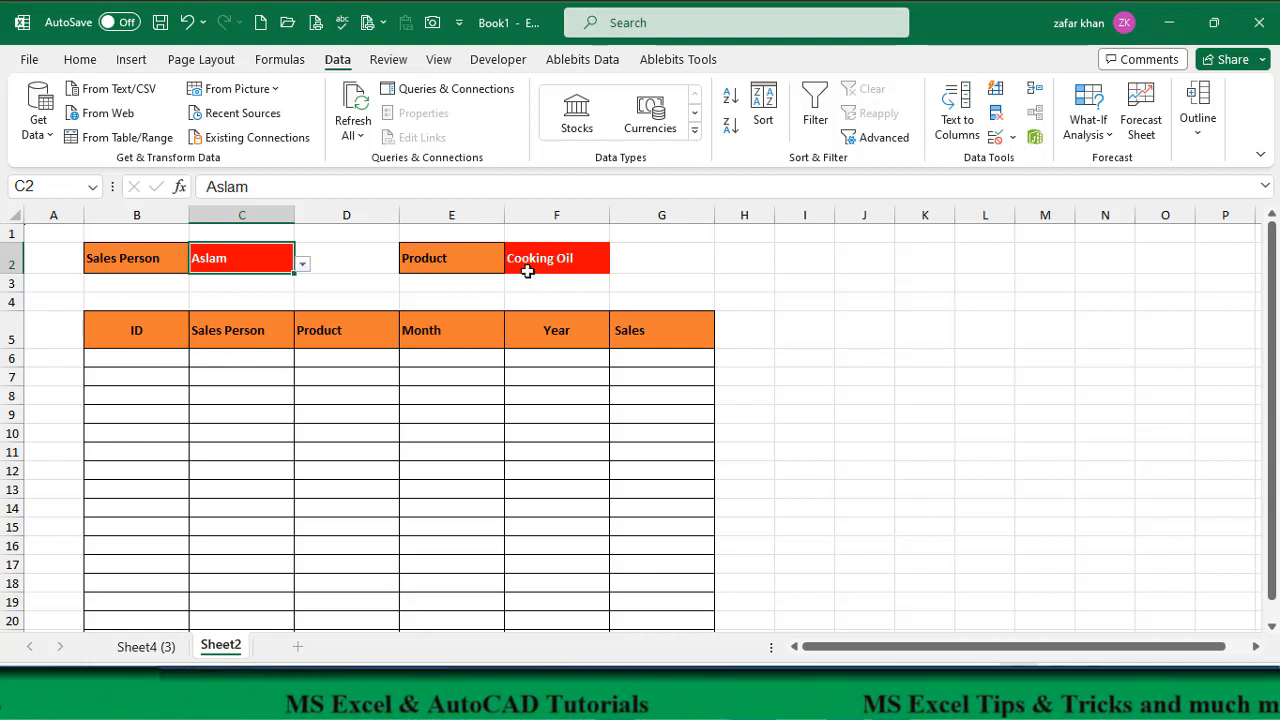
pyautogui.click(303, 265)
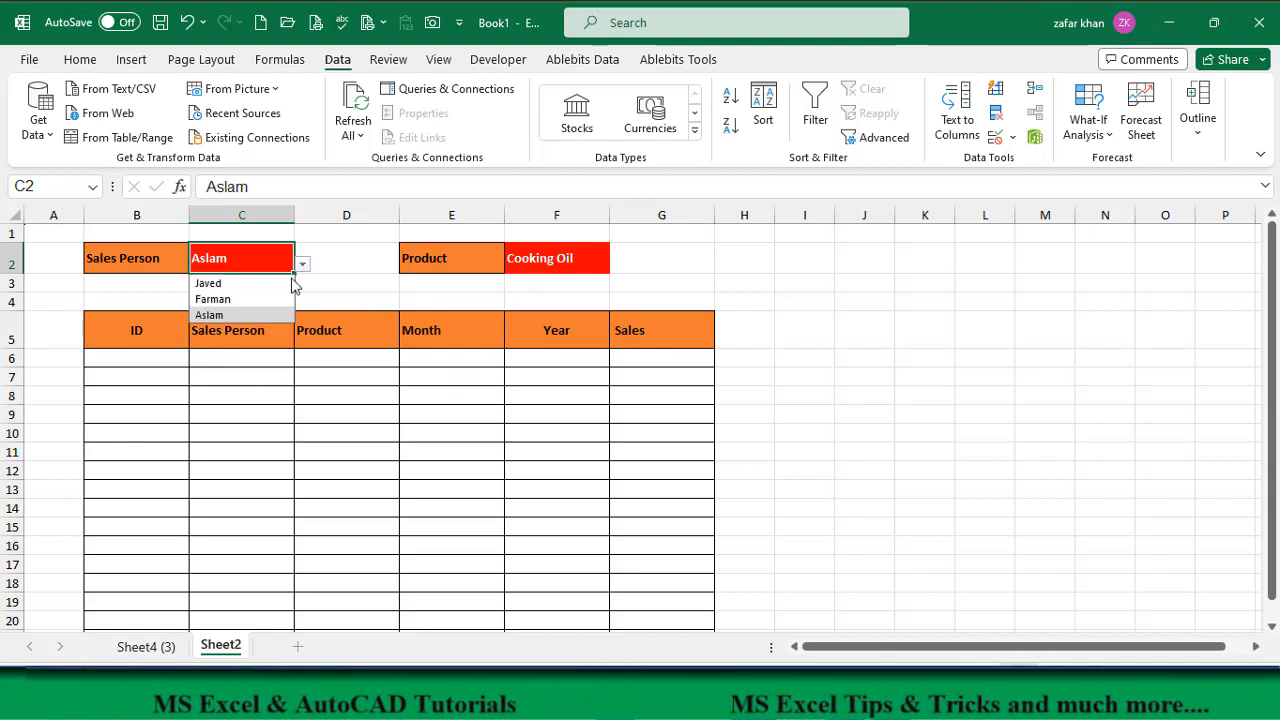
pyautogui.click(224, 315)
# Choose the first listed sales person in C2 and Tea as the product in F2.
pyautogui.click(304, 266)
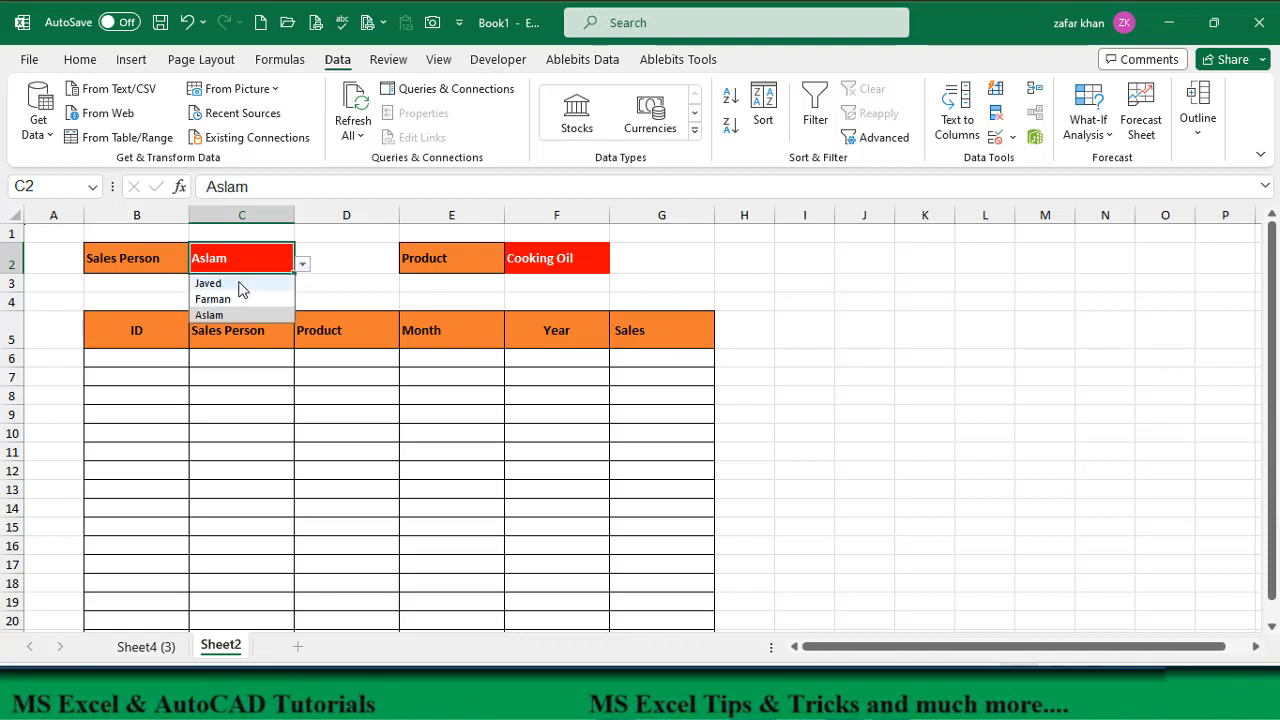
pyautogui.click(599, 267)
pyautogui.click(619, 266)
pyautogui.click(528, 282)
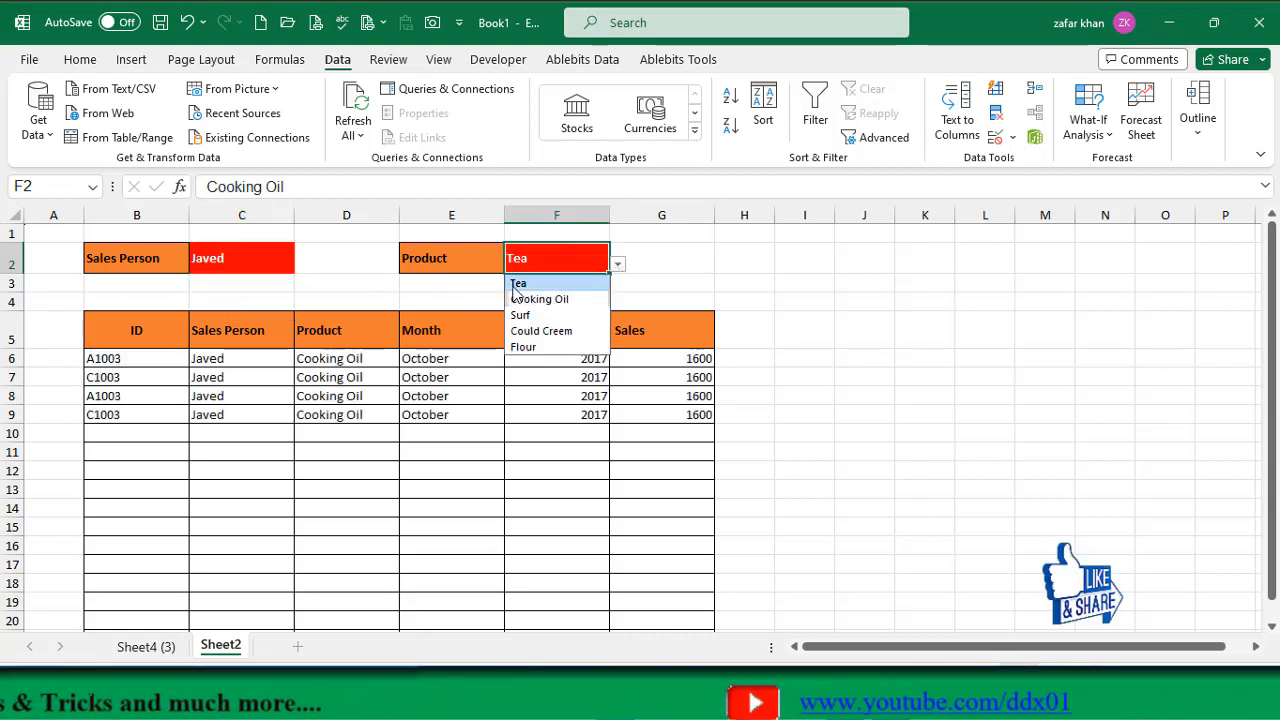